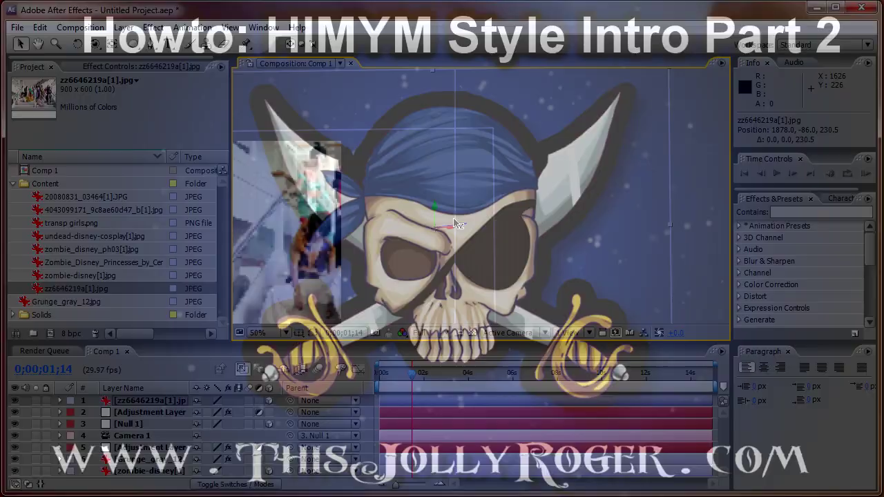
Repeatedly drag the staircase photo along Z to push it back to about Z 10120.
{"action": "mouse_move", "coordinate": [454, 224]}
{"action": "left_mouse_down"}
{"action": "mouse_move", "coordinate": [268, 223]}
{"action": "mouse_move", "coordinate": [21, 204]}
{"action": "left_mouse_up"}
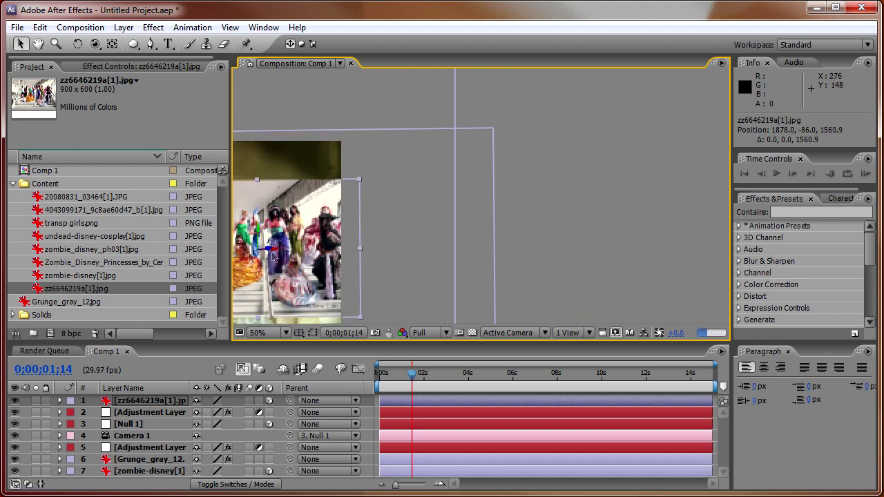
{"action": "scroll", "coordinate": [426, 257], "scroll_direction": "down", "scroll_amount": 2}
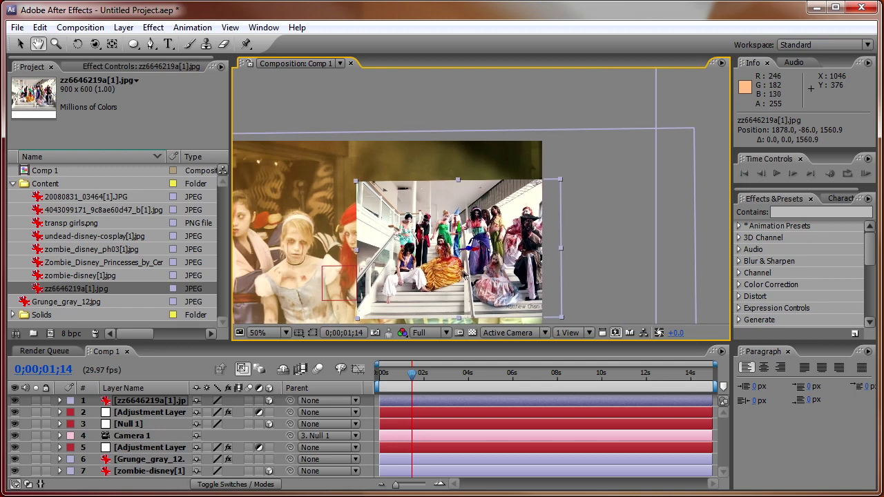
{"action": "scroll", "coordinate": [468, 275], "scroll_direction": "up", "scroll_amount": 3}
{"action": "scroll", "coordinate": [460, 268], "scroll_direction": "up", "scroll_amount": 1}
{"action": "scroll", "coordinate": [451, 263], "scroll_direction": "down", "scroll_amount": 2}
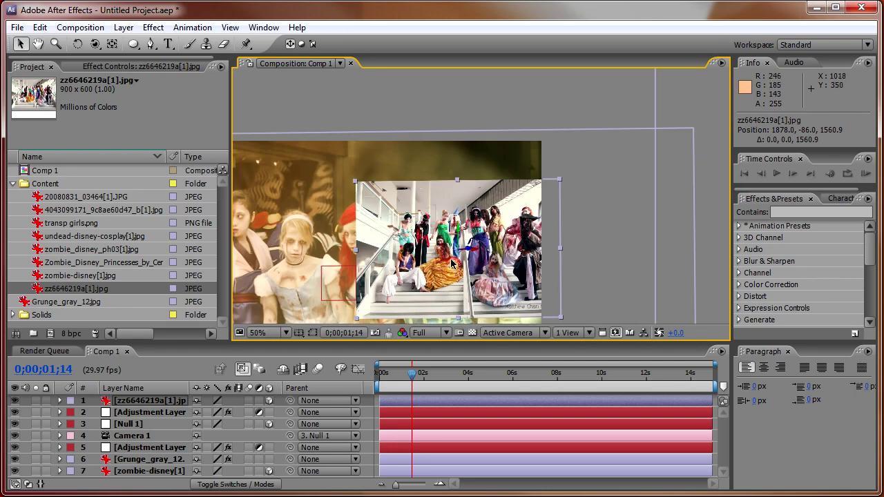
{"action": "left_click_drag", "start_coordinate": [469, 255], "coordinate": [131, 251]}
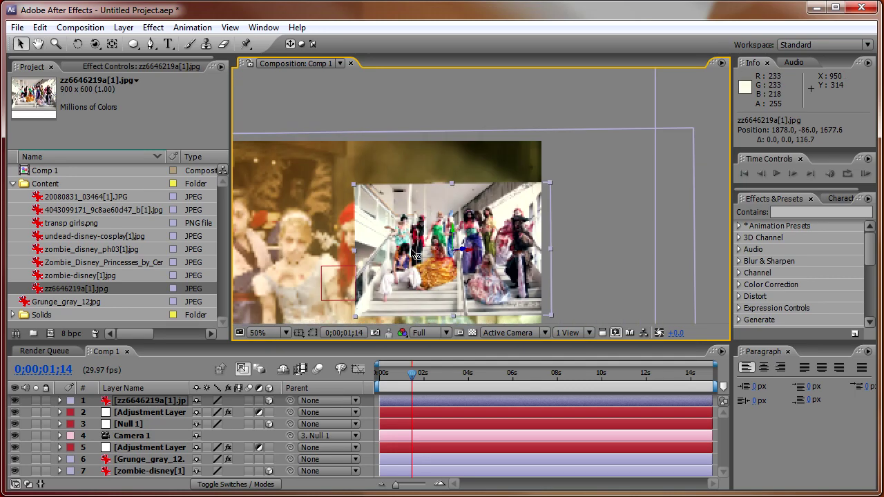
{"action": "mouse_move", "coordinate": [130, 251]}
{"action": "left_mouse_down"}
{"action": "mouse_move", "coordinate": [6, 255]}
{"action": "mouse_move", "coordinate": [7, 132]}
{"action": "left_mouse_up"}
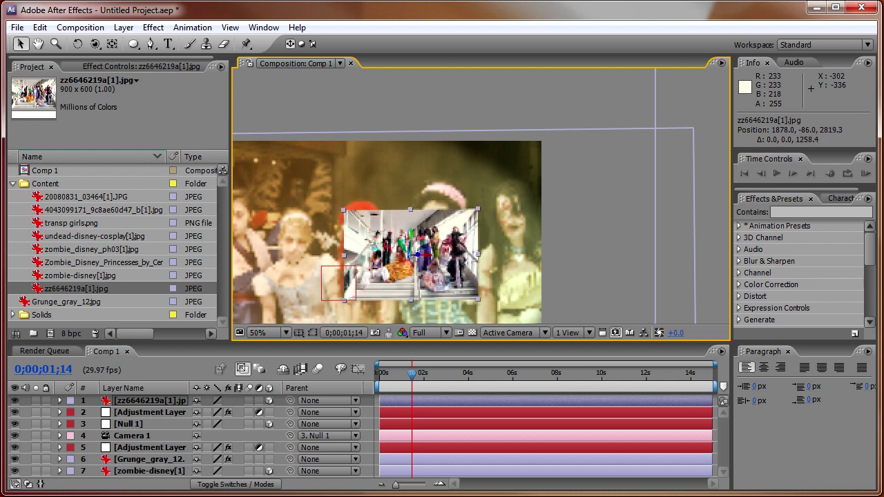
{"action": "mouse_move", "coordinate": [421, 260]}
{"action": "left_mouse_down"}
{"action": "mouse_move", "coordinate": [21, 221]}
{"action": "mouse_move", "coordinate": [43, 107]}
{"action": "left_mouse_up"}
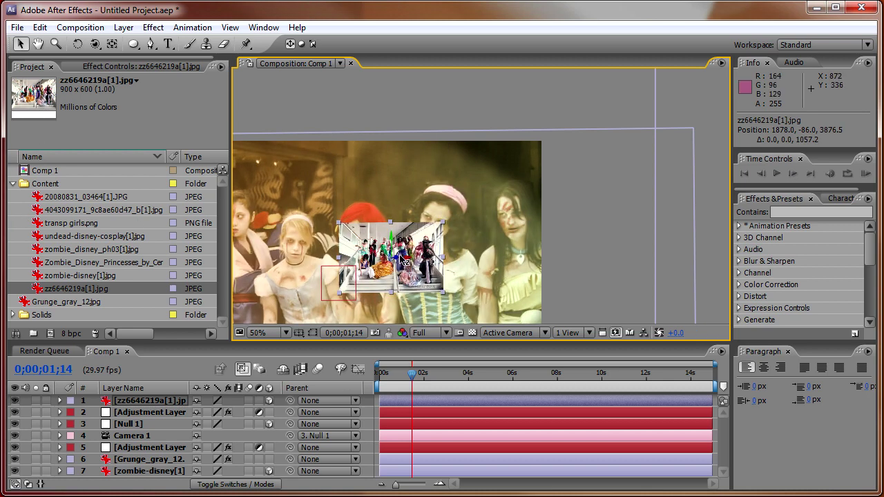
{"action": "left_click_drag", "start_coordinate": [399, 264], "coordinate": [164, 94]}
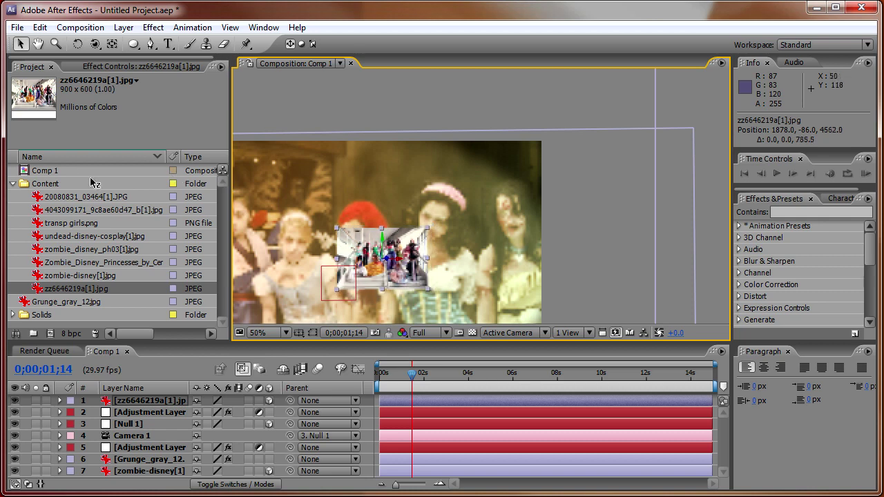
{"action": "left_click_drag", "start_coordinate": [164, 93], "coordinate": [1, 83]}
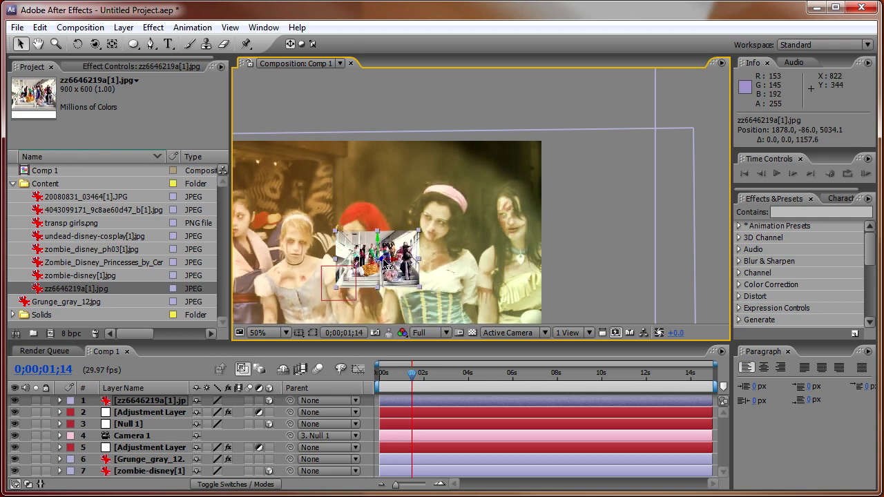
{"action": "left_click_drag", "start_coordinate": [347, 261], "coordinate": [85, 236]}
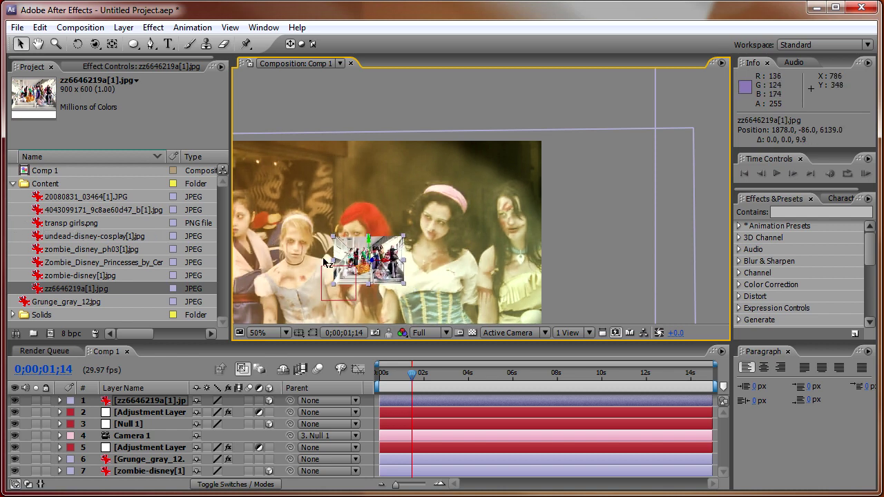
{"action": "left_click_drag", "start_coordinate": [327, 262], "coordinate": [145, 227]}
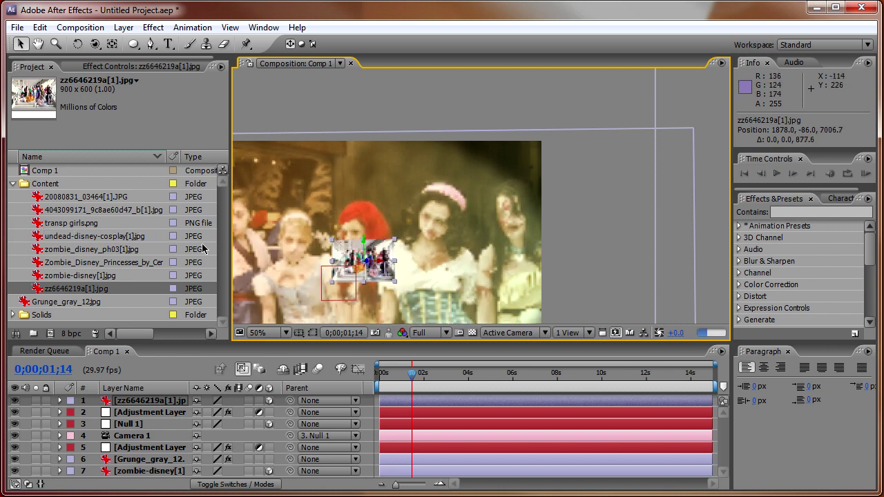
{"action": "left_click_drag", "start_coordinate": [339, 266], "coordinate": [277, 266]}
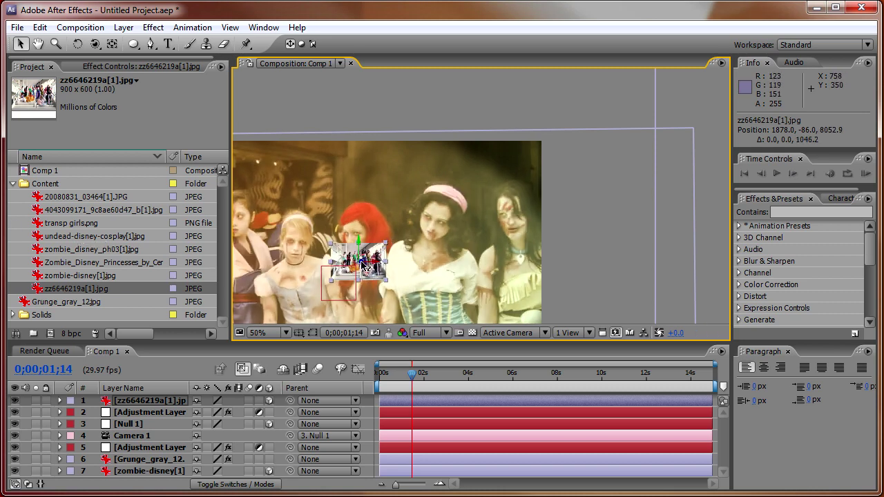
{"action": "left_click_drag", "start_coordinate": [345, 261], "coordinate": [275, 273]}
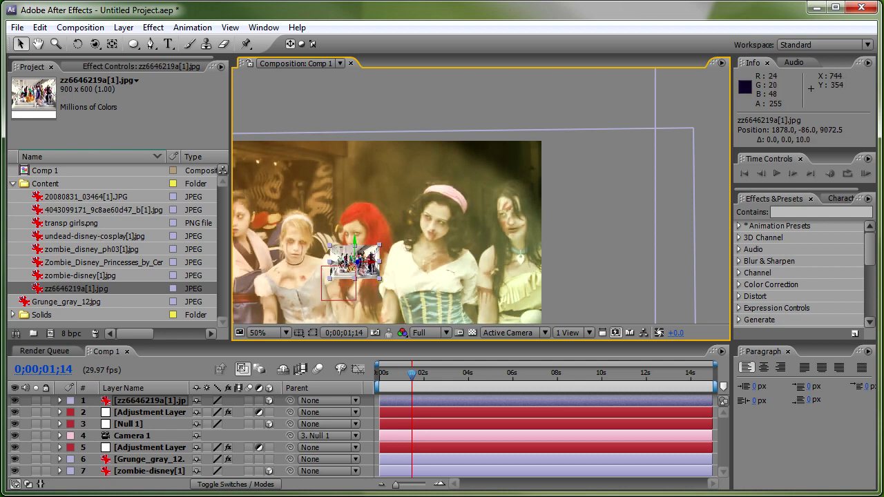
{"action": "left_click_drag", "start_coordinate": [345, 257], "coordinate": [197, 218]}
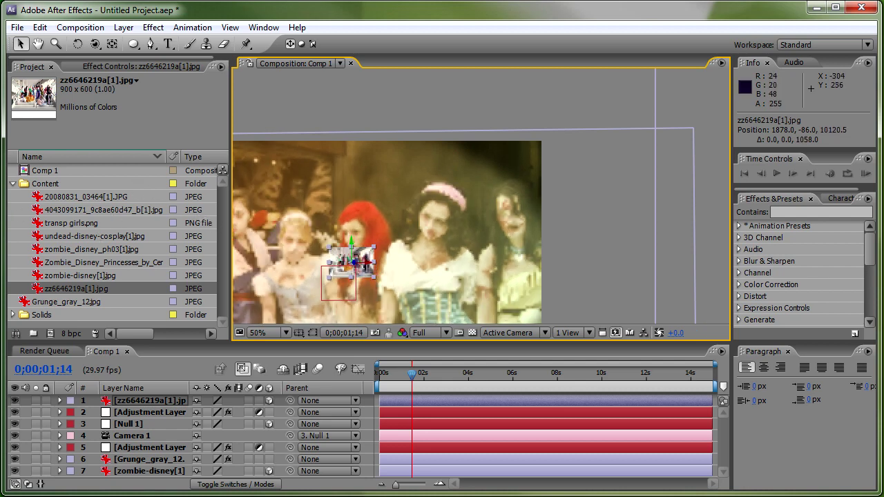
{"action": "left_click", "coordinate": [59, 401]}
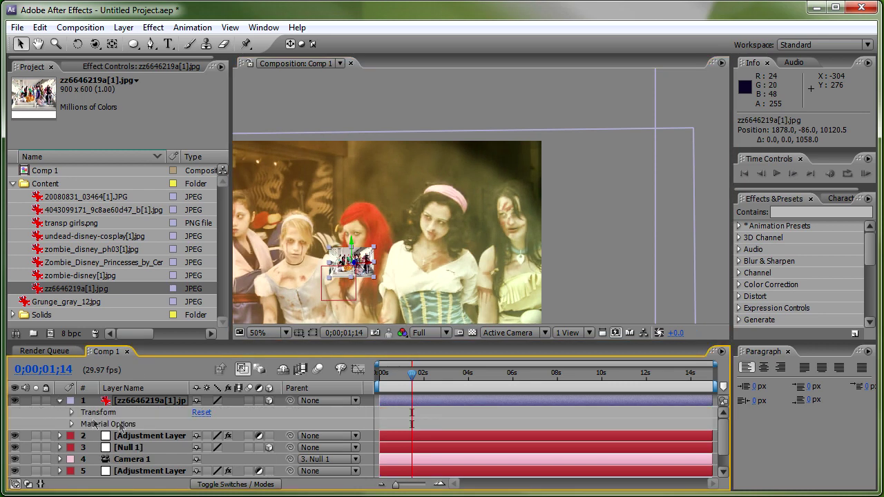
Scrub the staircase photo's Position Z deeper, to roughly 12600.
{"action": "left_click", "coordinate": [71, 412]}
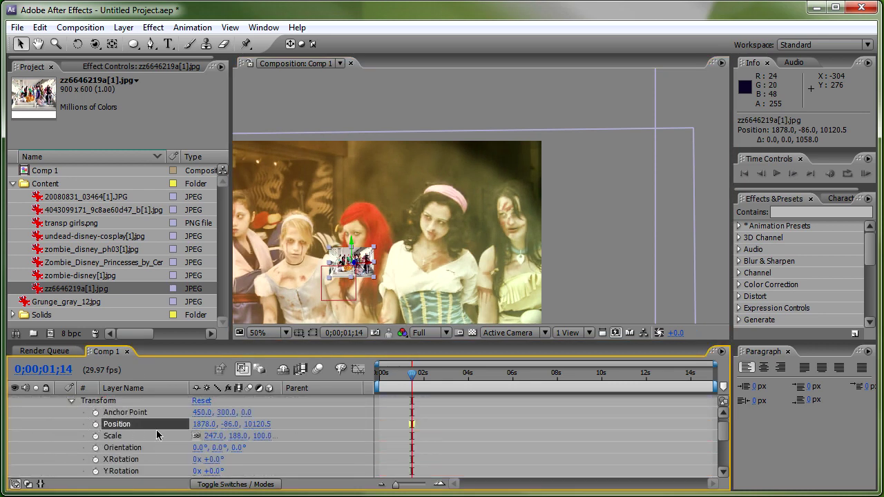
{"action": "mouse_move", "coordinate": [243, 425]}
{"action": "left_mouse_down"}
{"action": "mouse_move", "coordinate": [219, 426]}
{"action": "mouse_move", "coordinate": [447, 426]}
{"action": "left_mouse_up"}
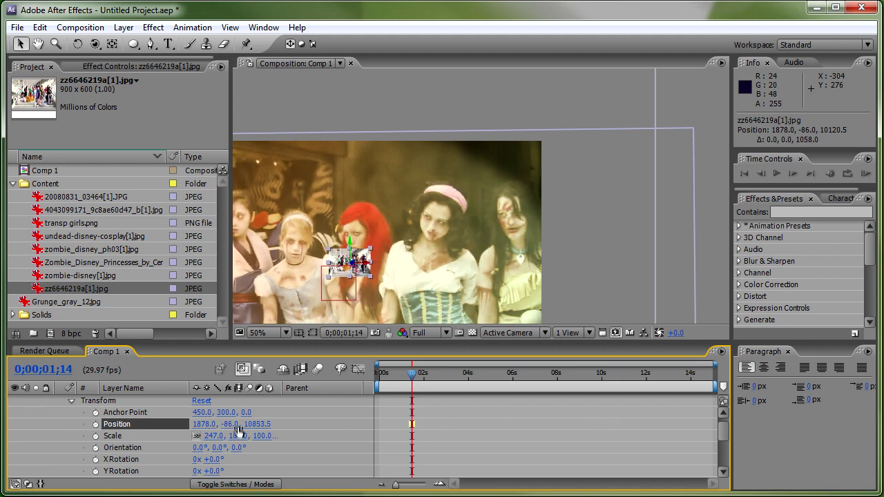
{"action": "left_click_drag", "start_coordinate": [252, 424], "coordinate": [674, 418]}
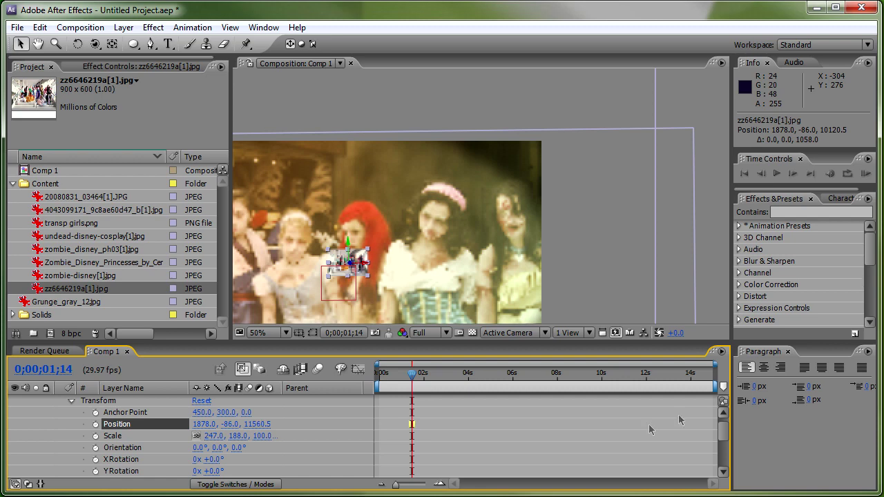
{"action": "left_click_drag", "start_coordinate": [285, 425], "coordinate": [475, 420]}
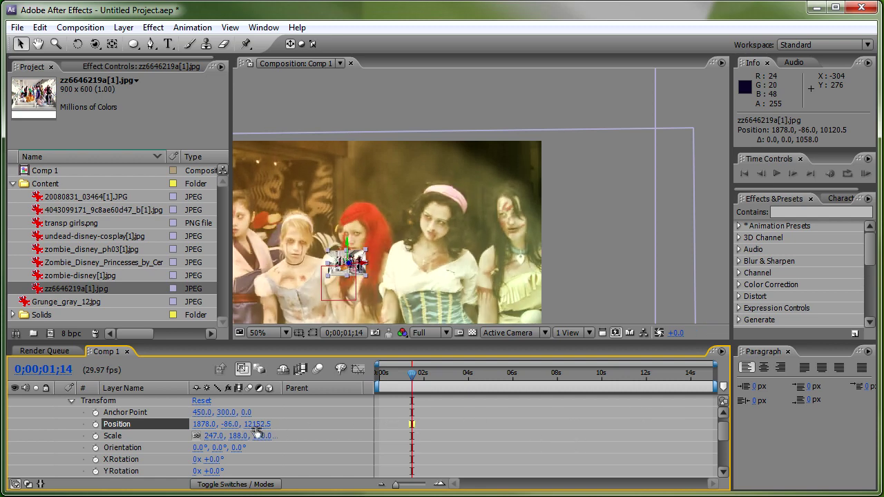
{"action": "left_click_drag", "start_coordinate": [254, 425], "coordinate": [633, 416]}
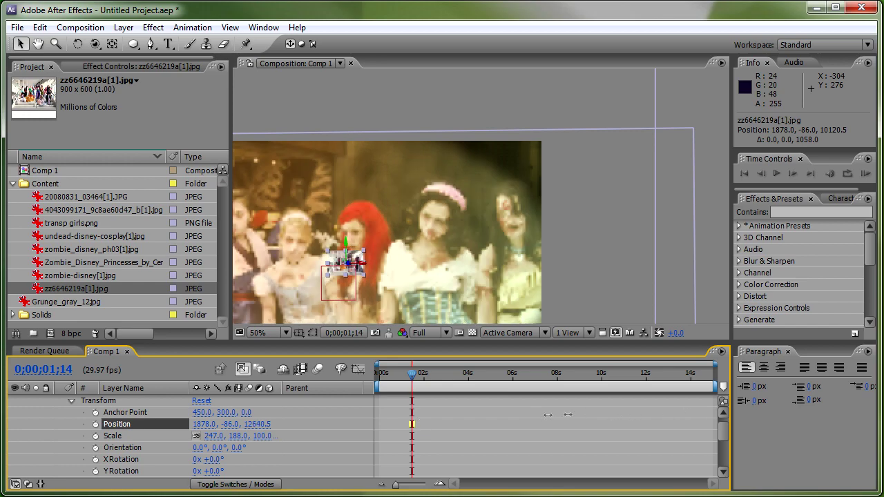
Scale the photo to about 1904% by 1339% and move it far right, to X 18023.
{"action": "mouse_move", "coordinate": [366, 257]}
{"action": "left_mouse_down"}
{"action": "mouse_move", "coordinate": [547, 143]}
{"action": "mouse_move", "coordinate": [488, 172]}
{"action": "left_mouse_up"}
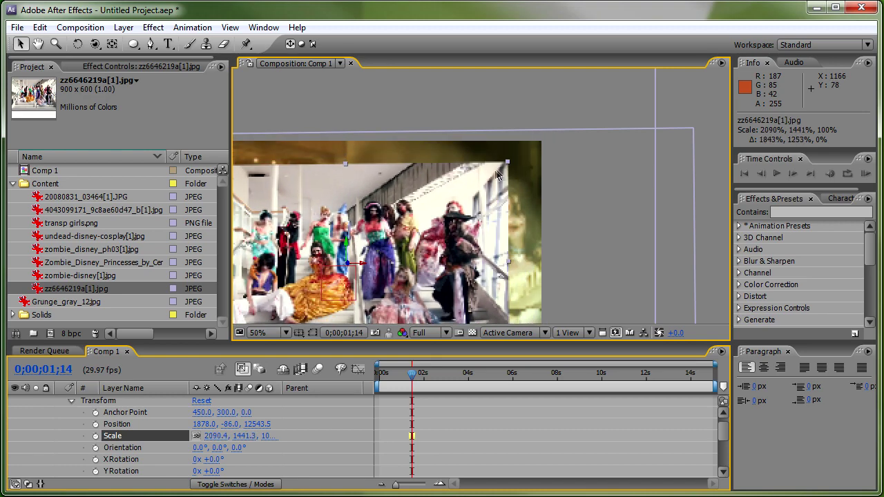
{"action": "mouse_move", "coordinate": [474, 240]}
{"action": "left_mouse_down"}
{"action": "mouse_move", "coordinate": [621, 231]}
{"action": "mouse_move", "coordinate": [617, 171]}
{"action": "mouse_move", "coordinate": [605, 190]}
{"action": "left_mouse_up"}
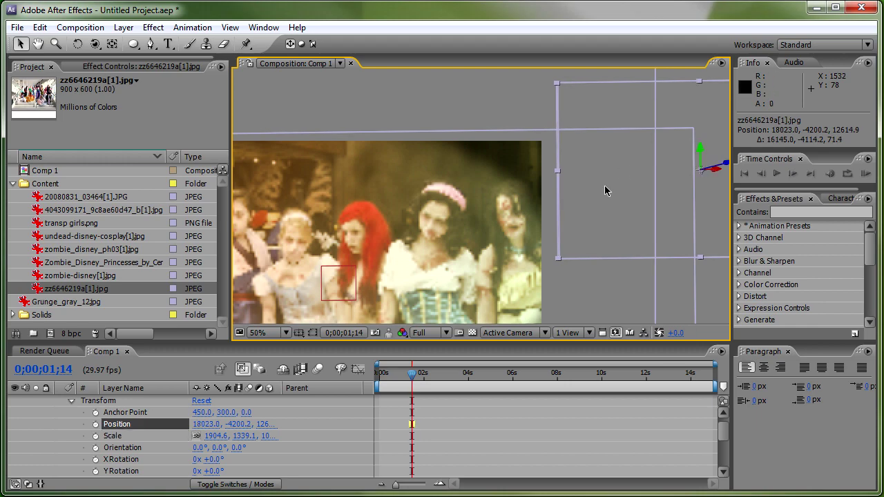
{"action": "mouse_move", "coordinate": [412, 379]}
{"action": "left_mouse_down"}
{"action": "mouse_move", "coordinate": [400, 379]}
{"action": "mouse_move", "coordinate": [419, 379]}
{"action": "left_mouse_up"}
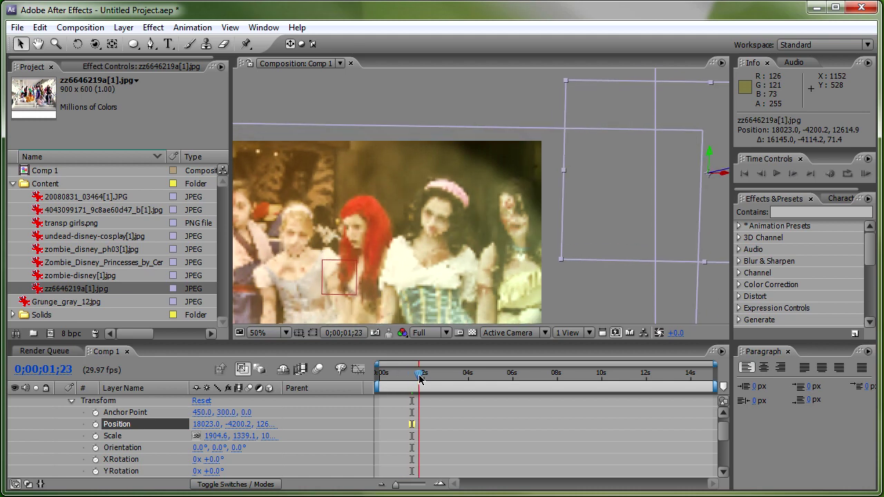
{"action": "left_click", "coordinate": [123, 448]}
Add a Null 1 Position keyframe at 0;00;01;14 and move the time to 0;00;02;04.
{"action": "scroll", "coordinate": [127, 450], "scroll_direction": "up", "scroll_amount": 1}
{"action": "left_click", "coordinate": [61, 402]}
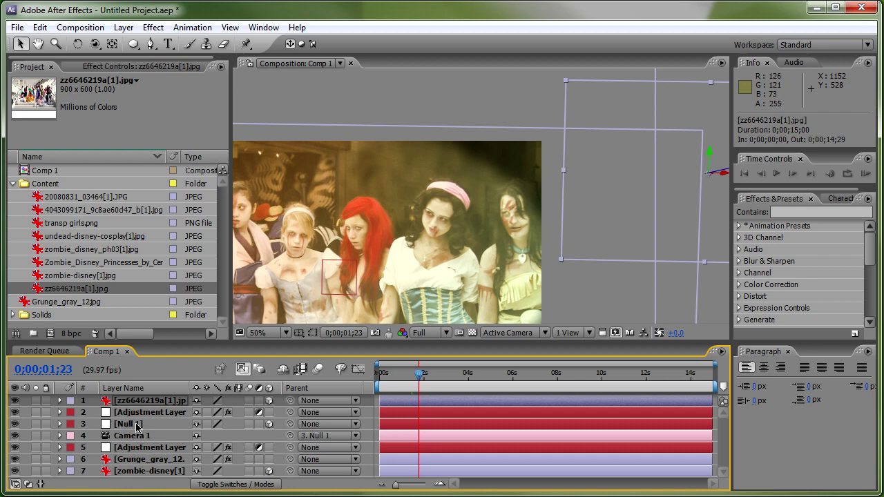
{"action": "left_click", "coordinate": [137, 425]}
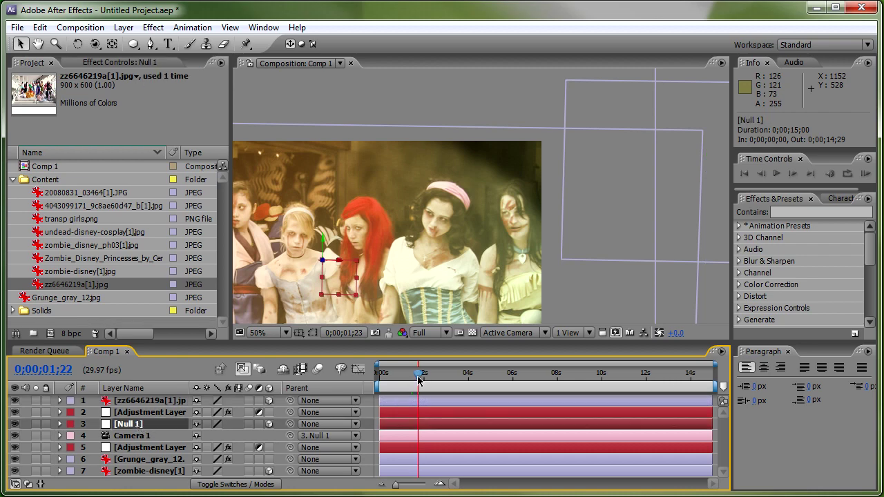
{"action": "left_click_drag", "start_coordinate": [418, 379], "coordinate": [414, 381]}
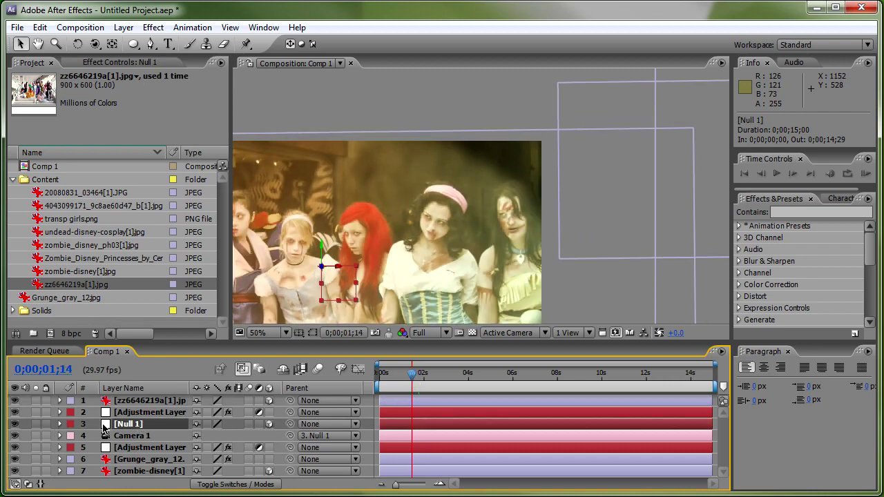
{"action": "key", "text": "p"}
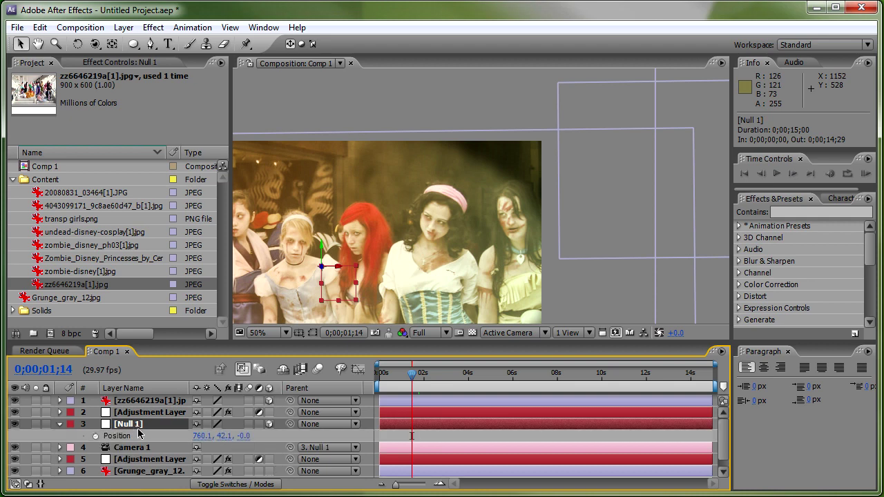
{"action": "left_click", "coordinate": [96, 436]}
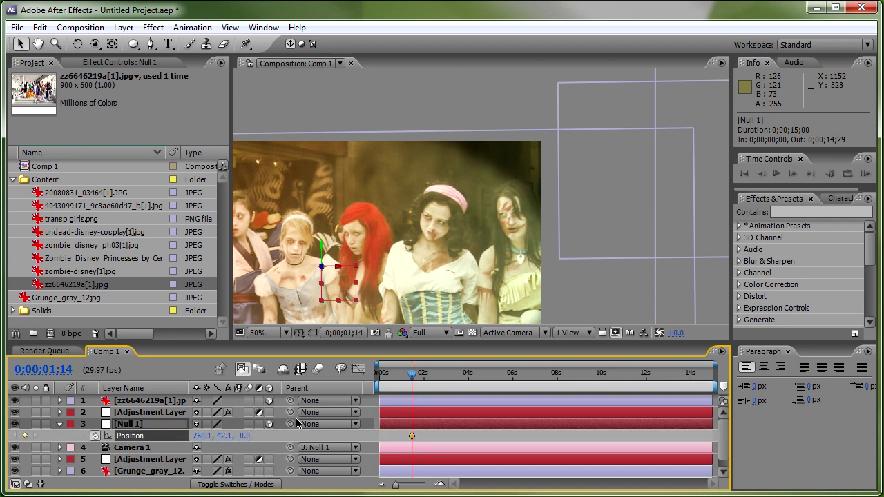
{"action": "left_click_drag", "start_coordinate": [418, 375], "coordinate": [427, 376]}
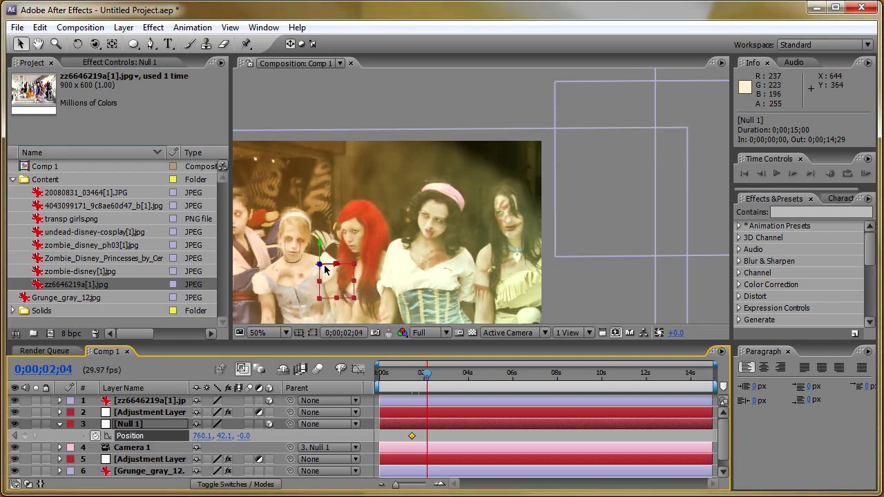
Slide Null 1 right along X toward the staircase photo, to about 17738.
{"action": "left_click_drag", "start_coordinate": [339, 268], "coordinate": [690, 278]}
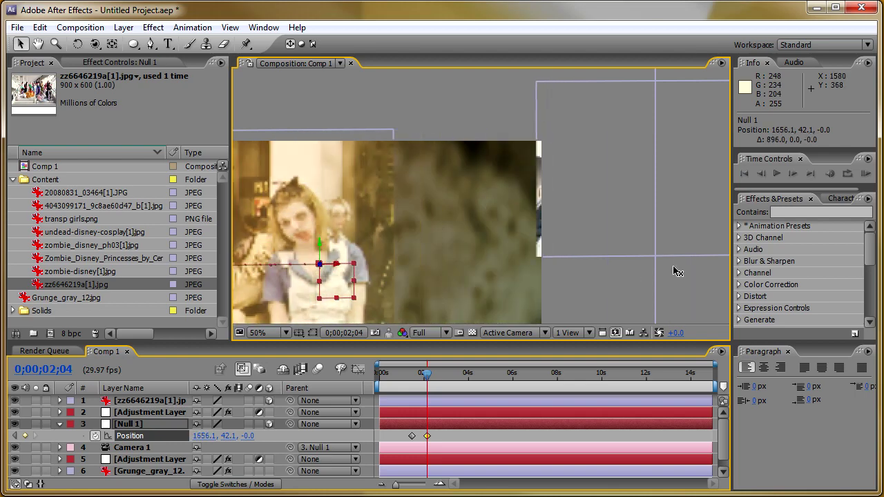
{"action": "mouse_move", "coordinate": [690, 277]}
{"action": "left_mouse_down"}
{"action": "mouse_move", "coordinate": [373, 269]}
{"action": "mouse_move", "coordinate": [668, 269]}
{"action": "left_mouse_up"}
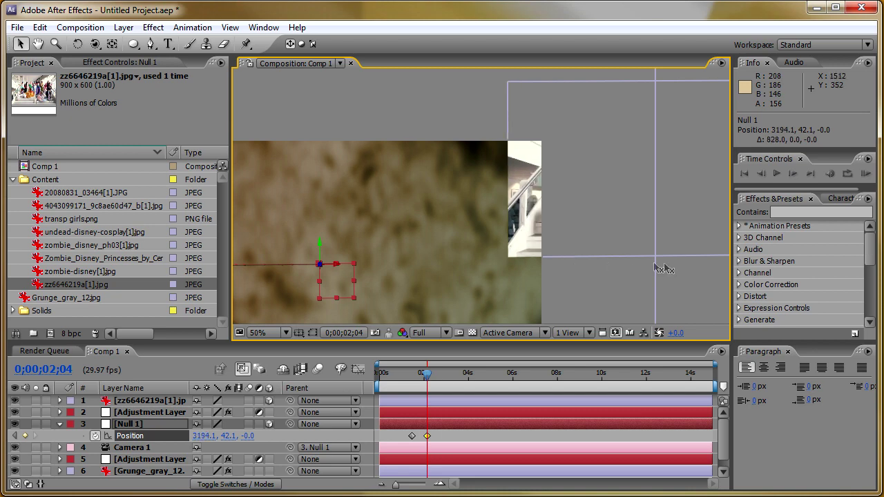
{"action": "left_click_drag", "start_coordinate": [326, 270], "coordinate": [359, 268]}
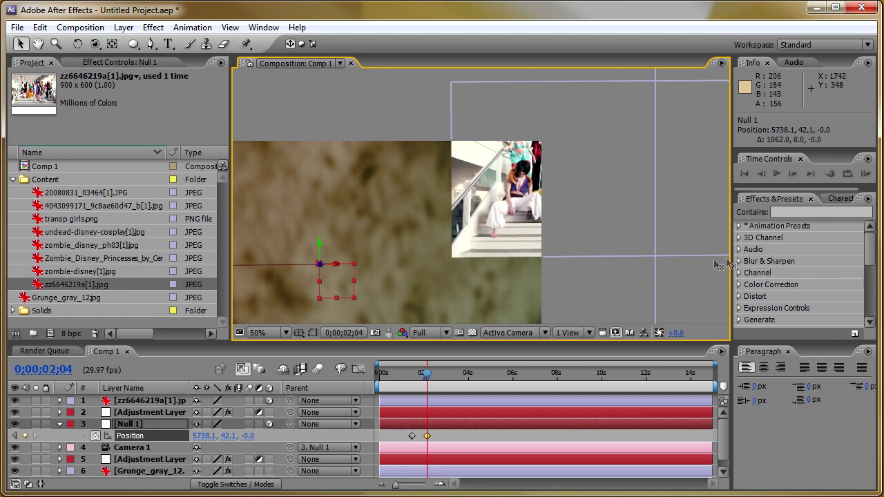
{"action": "left_click_drag", "start_coordinate": [372, 269], "coordinate": [883, 265]}
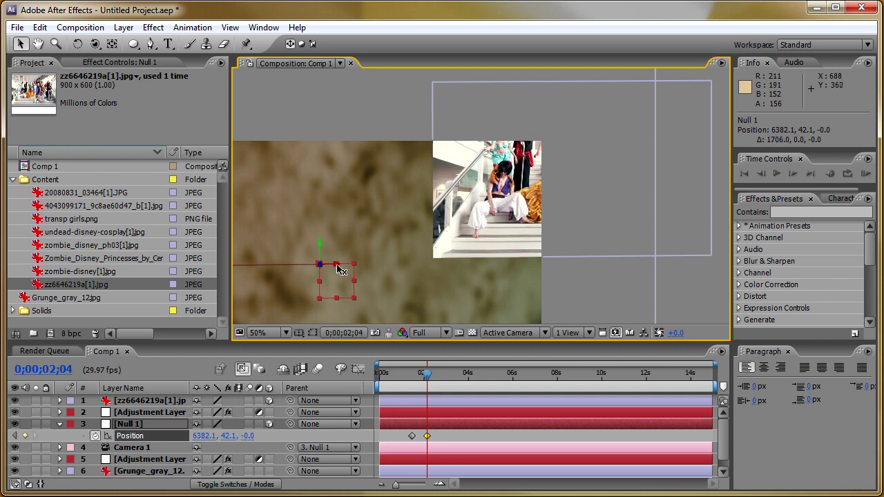
{"action": "left_click_drag", "start_coordinate": [436, 267], "coordinate": [378, 263]}
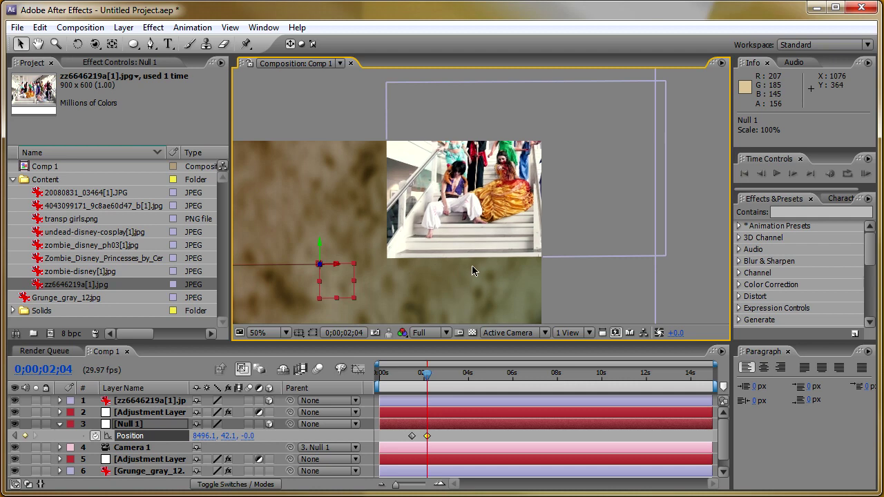
{"action": "mouse_move", "coordinate": [335, 264]}
{"action": "left_mouse_down"}
{"action": "mouse_move", "coordinate": [774, 259]}
{"action": "mouse_move", "coordinate": [341, 268]}
{"action": "left_mouse_up"}
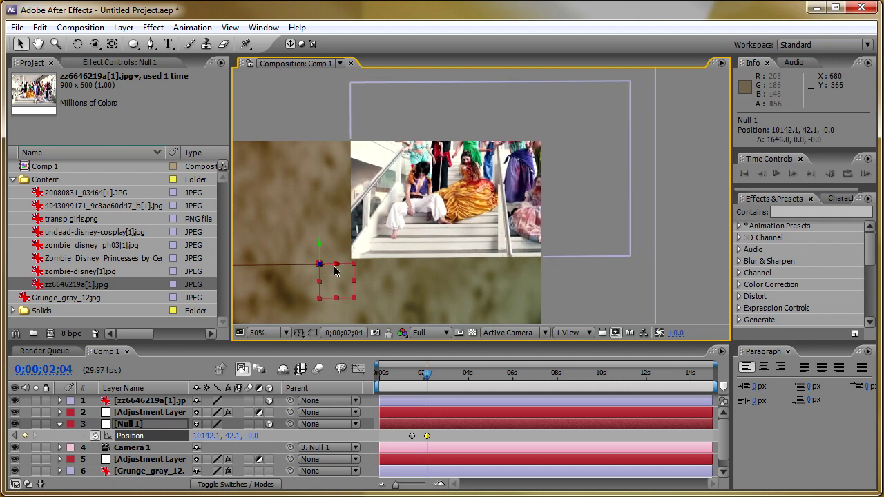
{"action": "left_click_drag", "start_coordinate": [464, 269], "coordinate": [333, 269]}
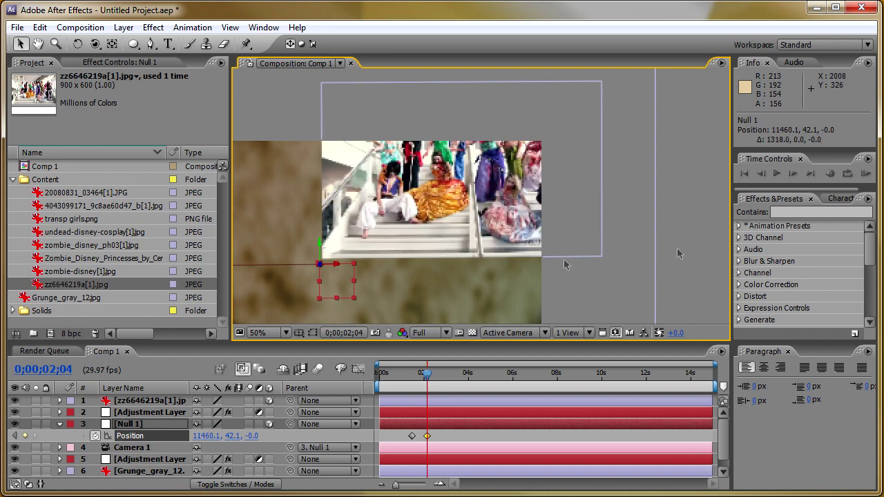
{"action": "left_click_drag", "start_coordinate": [338, 269], "coordinate": [436, 255]}
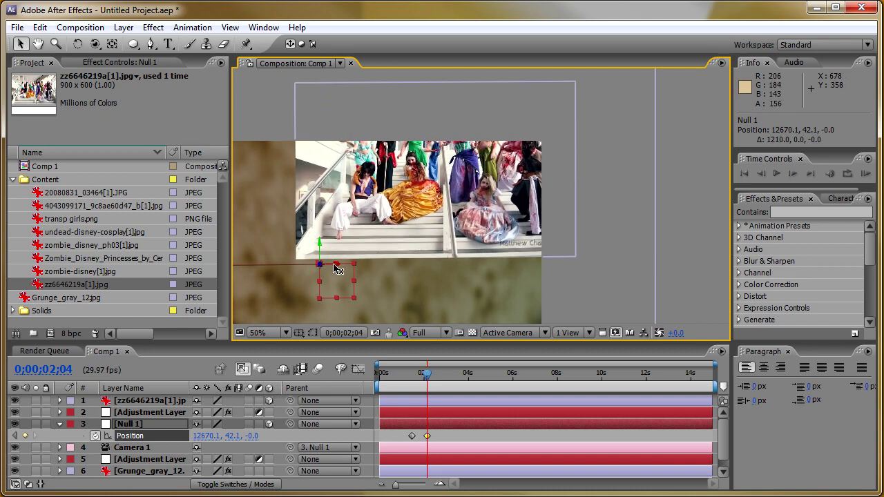
{"action": "mouse_move", "coordinate": [515, 265]}
{"action": "left_mouse_down"}
{"action": "mouse_move", "coordinate": [687, 262]}
{"action": "mouse_move", "coordinate": [659, 264]}
{"action": "left_mouse_up"}
{"action": "mouse_move", "coordinate": [463, 274]}
{"action": "left_mouse_down"}
{"action": "mouse_move", "coordinate": [586, 254]}
{"action": "mouse_move", "coordinate": [585, 275]}
{"action": "left_mouse_up"}
{"action": "scroll", "coordinate": [576, 260], "scroll_direction": "down", "scroll_amount": 2}
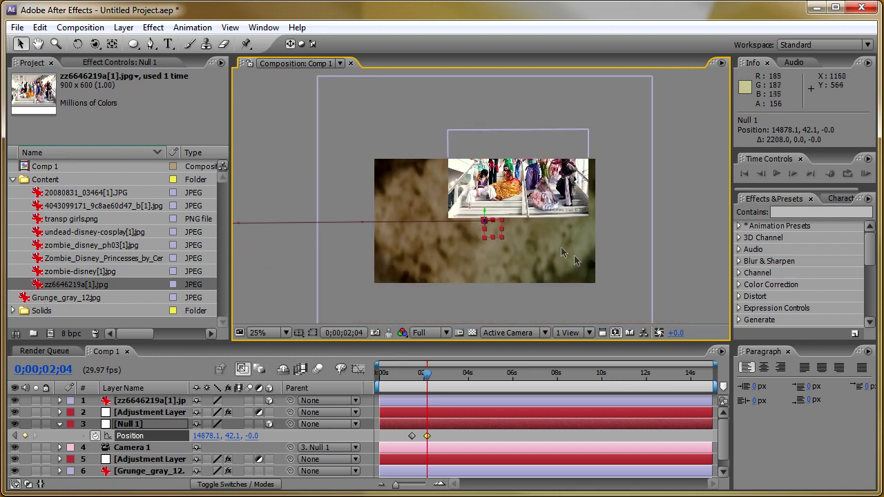
Shift Null 1 vertically to about -3841.9 and further right to centre the photo.
{"action": "left_click_drag", "start_coordinate": [486, 215], "coordinate": [514, 176]}
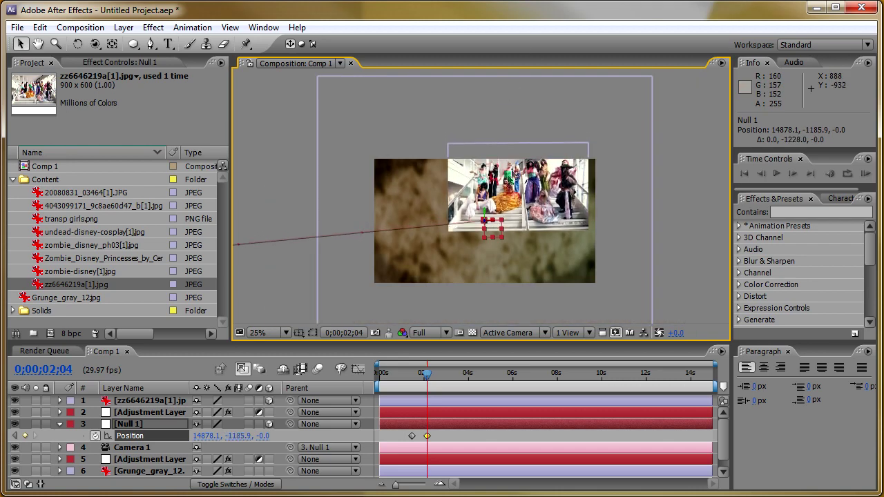
{"action": "left_click_drag", "start_coordinate": [487, 216], "coordinate": [486, 219]}
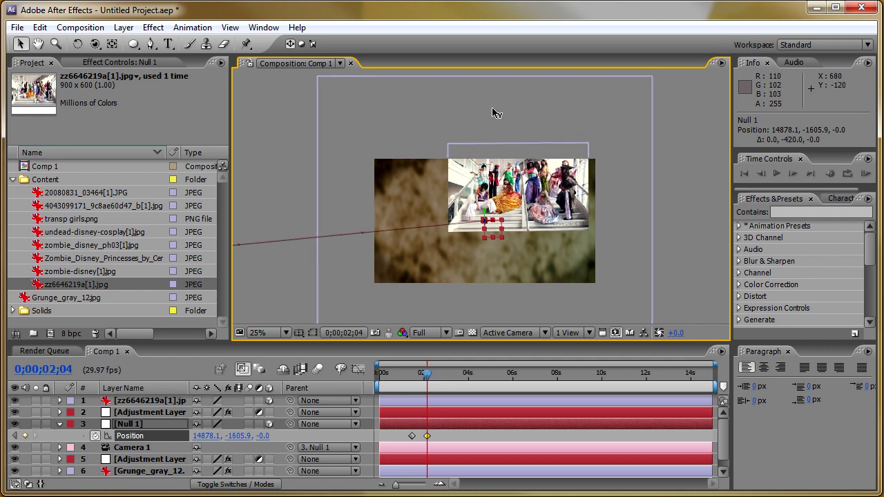
{"action": "left_click_drag", "start_coordinate": [486, 215], "coordinate": [488, 216]}
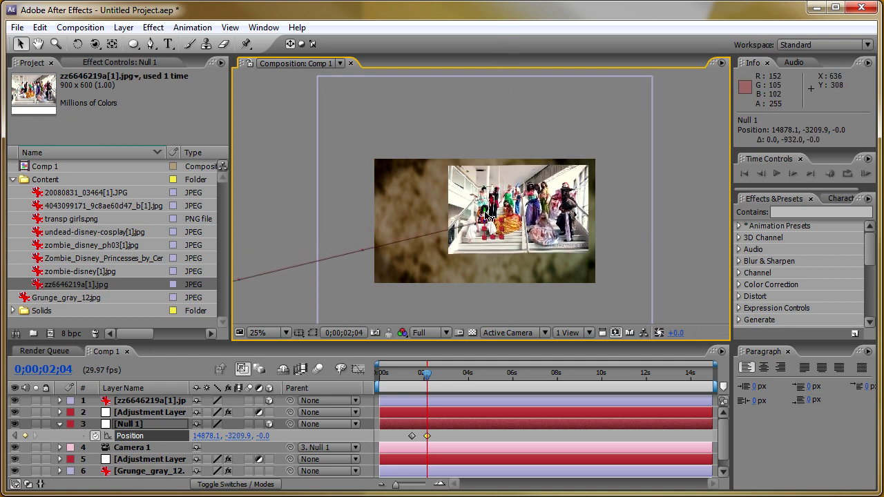
{"action": "left_click_drag", "start_coordinate": [488, 216], "coordinate": [493, 222]}
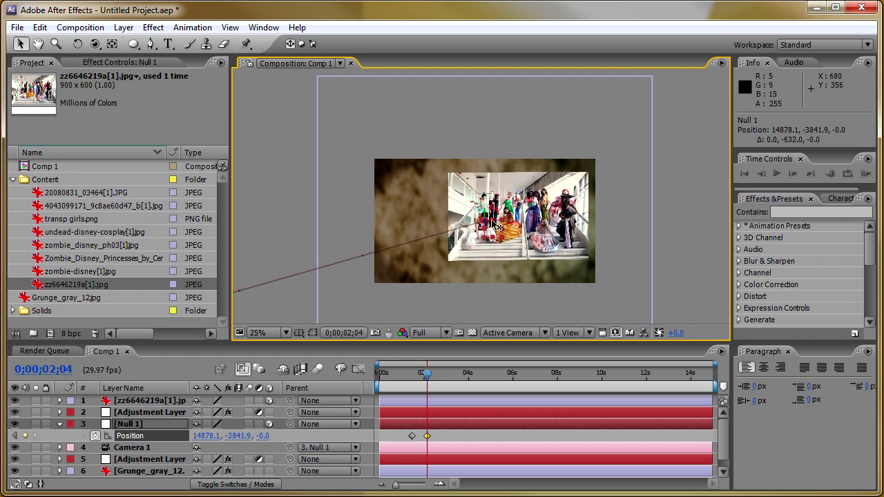
{"action": "left_click_drag", "start_coordinate": [615, 225], "coordinate": [845, 225]}
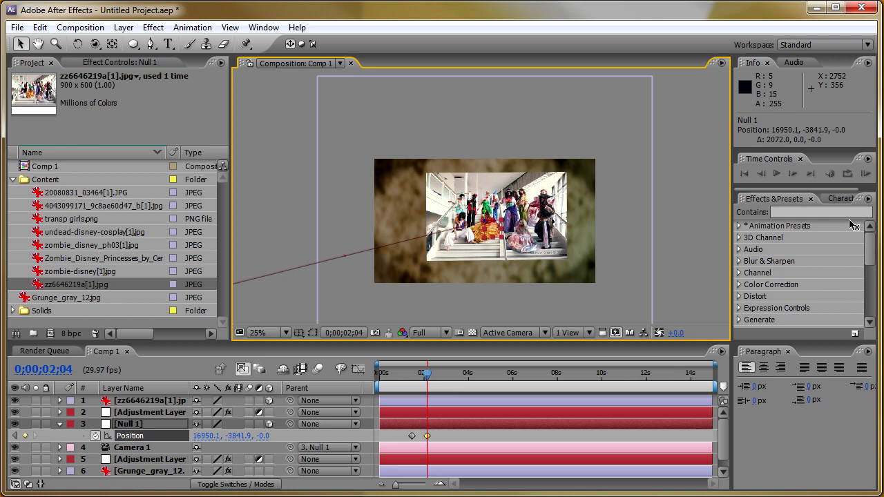
Bring Null 1 to Z 5660 so the staircase photo fills the camera frame.
{"action": "mouse_move", "coordinate": [487, 224]}
{"action": "left_mouse_down"}
{"action": "mouse_move", "coordinate": [505, 391]}
{"action": "mouse_move", "coordinate": [491, 378]}
{"action": "left_mouse_up"}
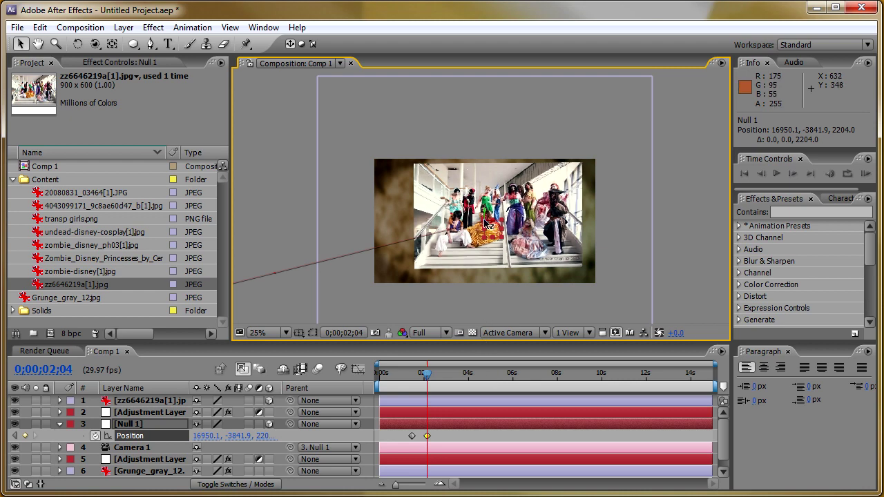
{"action": "left_click_drag", "start_coordinate": [488, 228], "coordinate": [519, 458]}
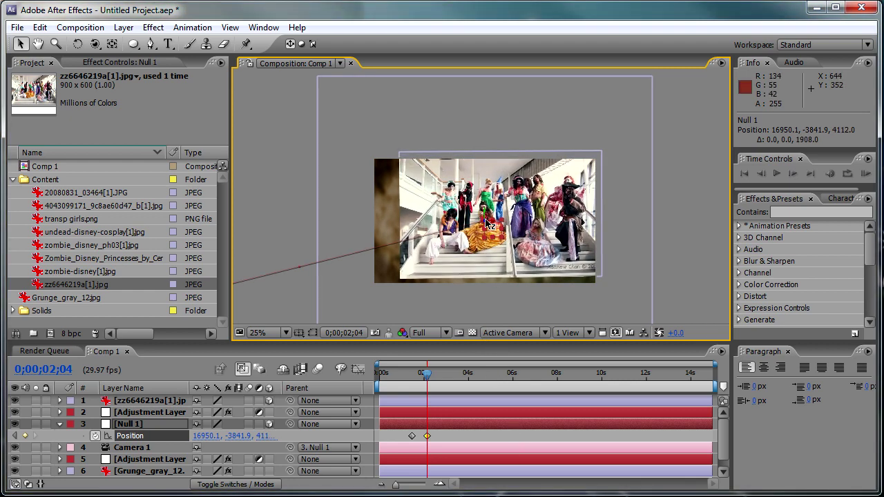
{"action": "left_click_drag", "start_coordinate": [501, 354], "coordinate": [503, 415]}
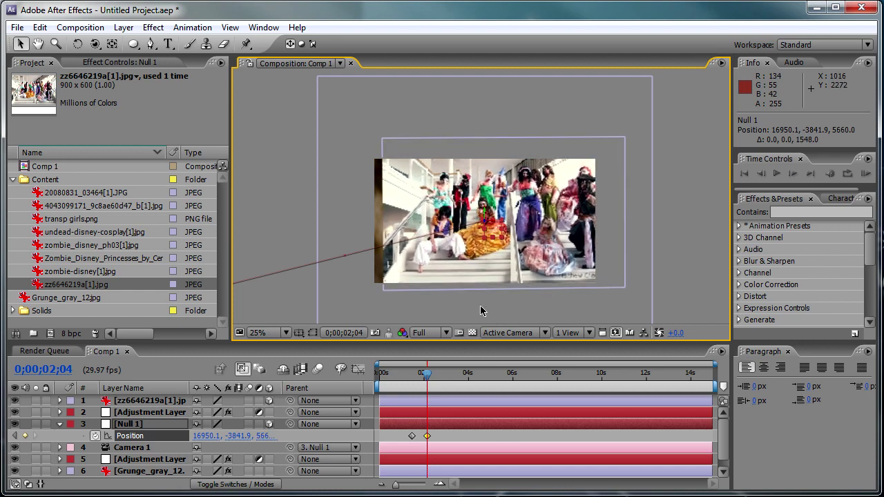
{"action": "left_click_drag", "start_coordinate": [533, 228], "coordinate": [629, 243]}
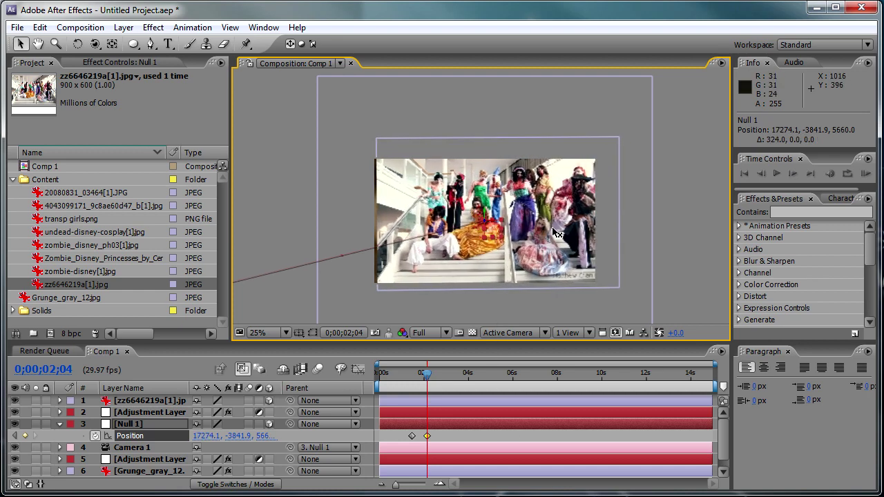
{"action": "mouse_move", "coordinate": [629, 243]}
{"action": "left_mouse_down"}
{"action": "mouse_move", "coordinate": [492, 210]}
{"action": "mouse_move", "coordinate": [488, 225]}
{"action": "left_mouse_up"}
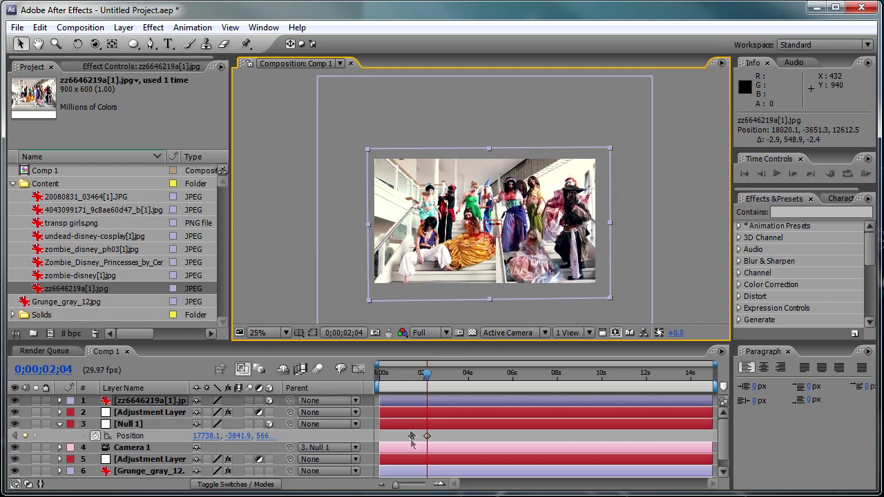
{"action": "left_click_drag", "start_coordinate": [407, 440], "coordinate": [450, 440]}
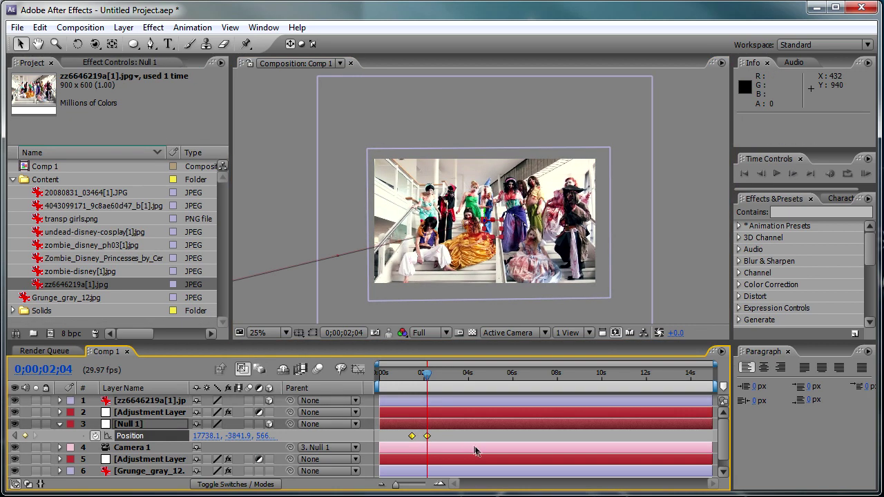
Apply Easy Ease to both Null 1 Position keyframes and scrub to preview the move.
{"action": "key", "text": "Page_Down"}
{"action": "key", "text": "Page_Down"}
{"action": "key", "text": "Page_Down"}
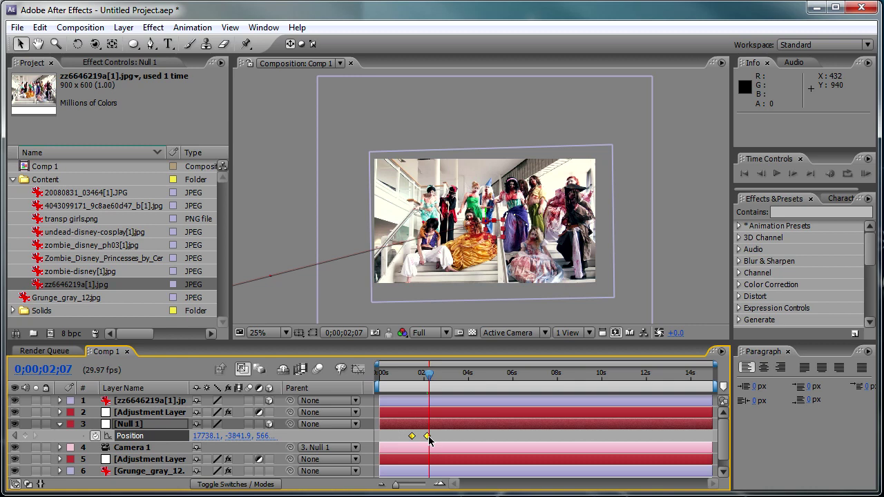
{"action": "right_click", "coordinate": [428, 439]}
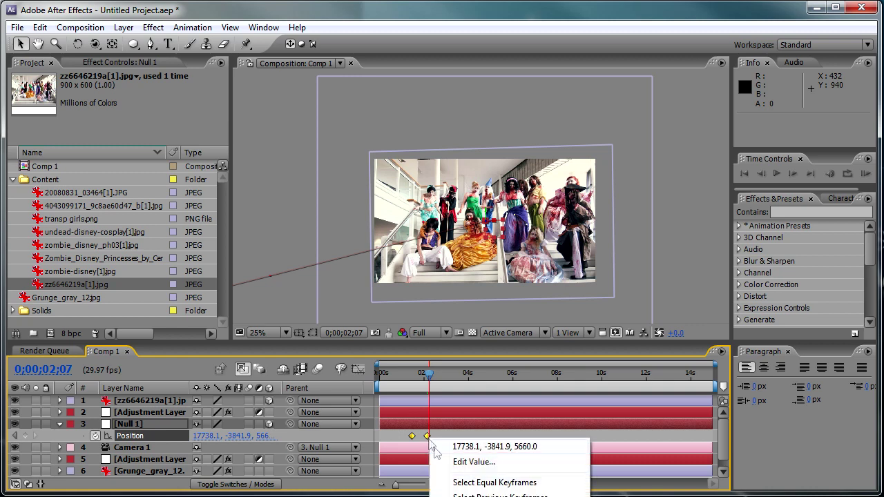
{"action": "mouse_move", "coordinate": [497, 496]}
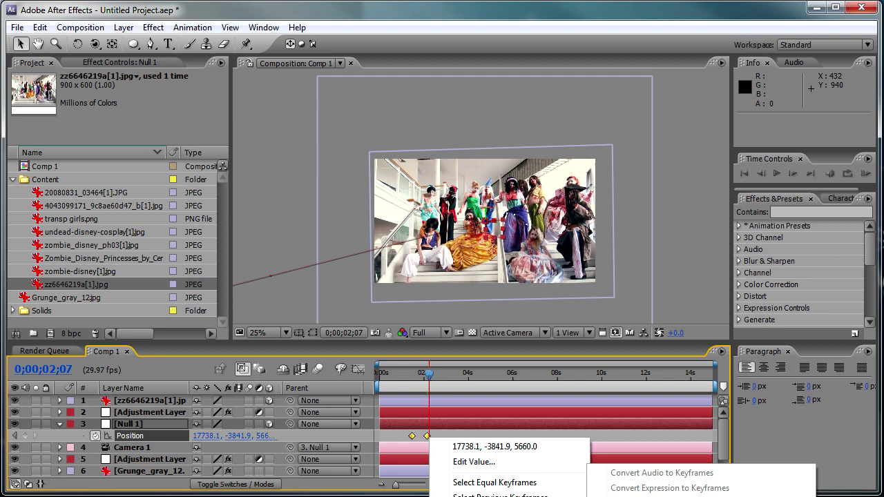
{"action": "key", "text": "Return"}
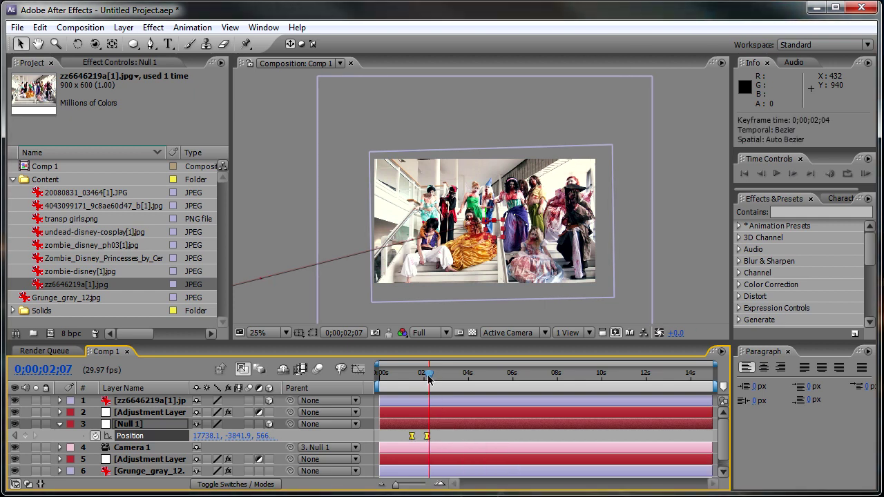
{"action": "left_click_drag", "start_coordinate": [422, 374], "coordinate": [424, 391]}
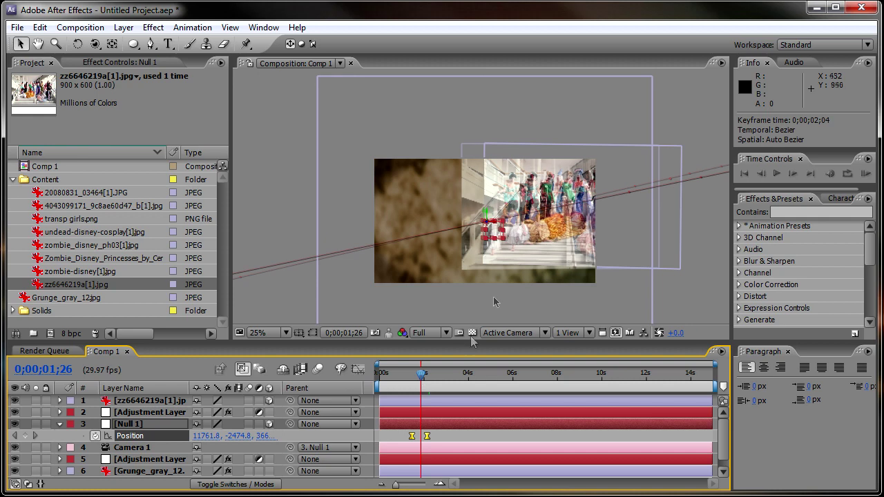
{"action": "left_click", "coordinate": [539, 222]}
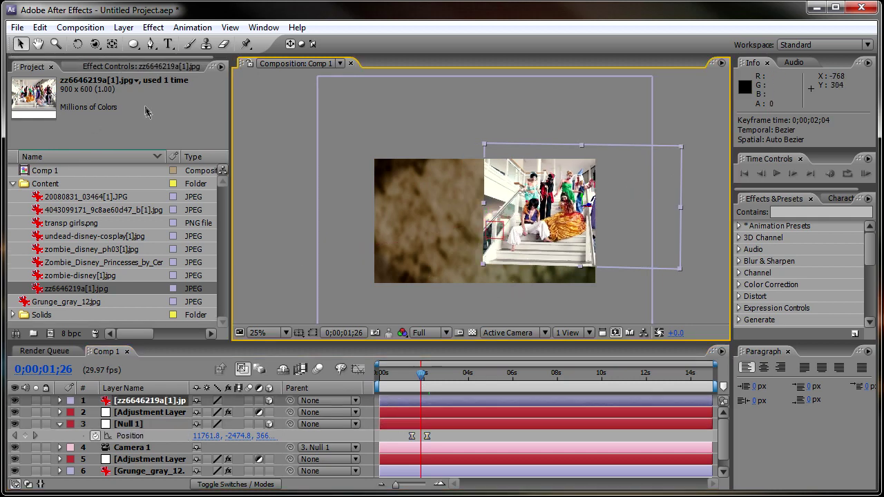
Add an ellipse mask fitted to the staircase photo, feathered to 38 pixels.
{"action": "double_click", "coordinate": [133, 45]}
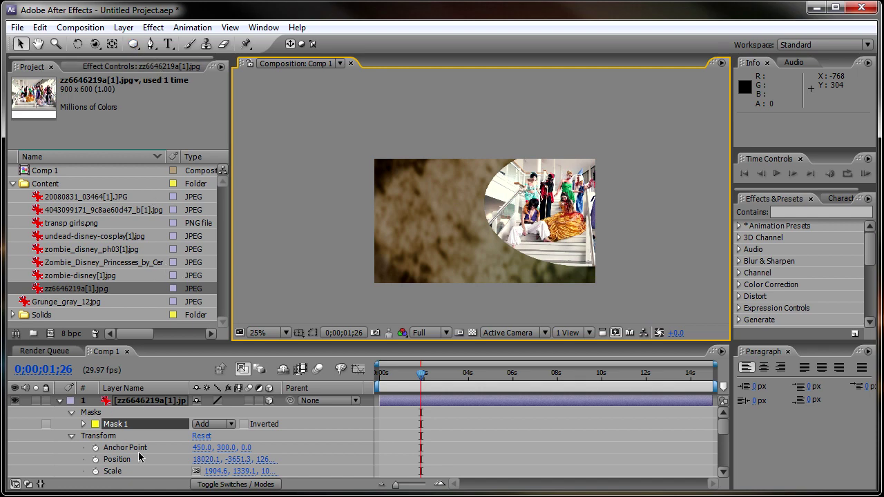
{"action": "left_click", "coordinate": [84, 425]}
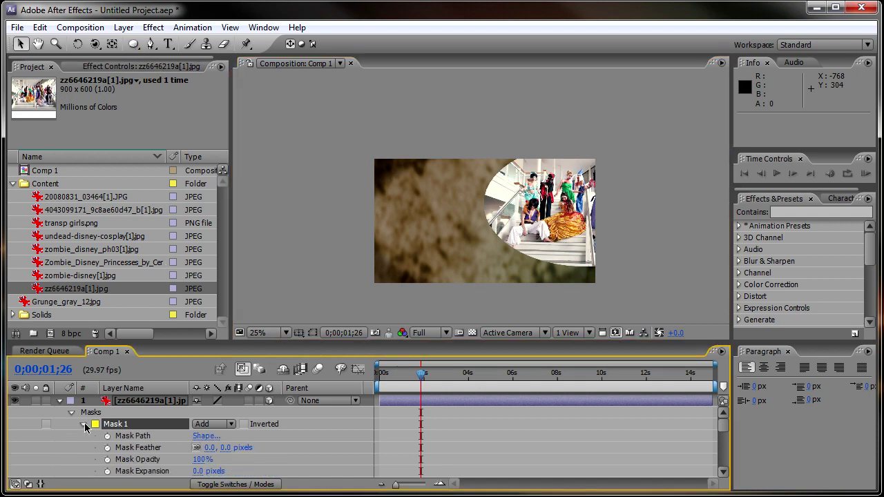
{"action": "left_click_drag", "start_coordinate": [210, 450], "coordinate": [237, 450]}
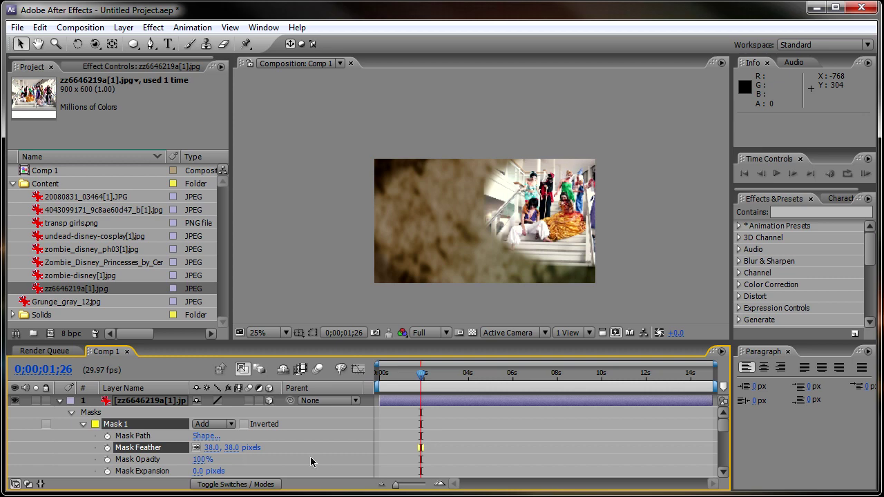
Scrub through the eased camera move to check the vignette up to 0;00;03;25.
{"action": "left_click_drag", "start_coordinate": [424, 388], "coordinate": [447, 387]}
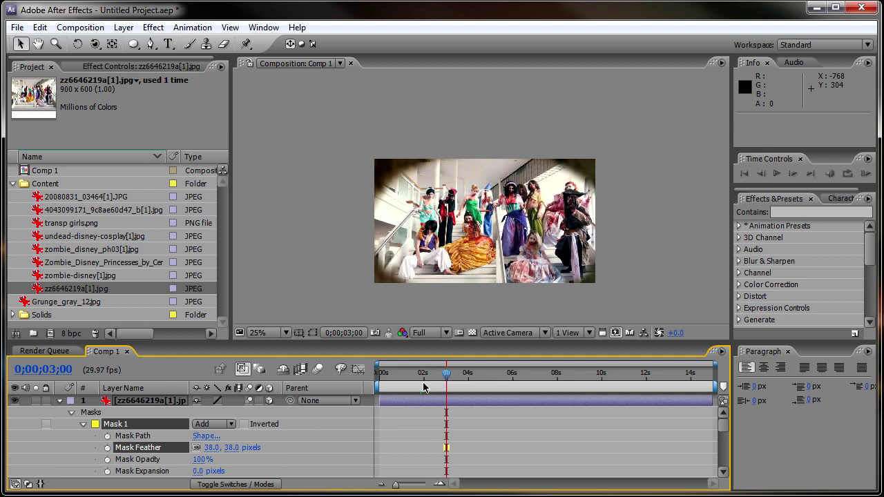
{"action": "left_click_drag", "start_coordinate": [446, 378], "coordinate": [419, 388]}
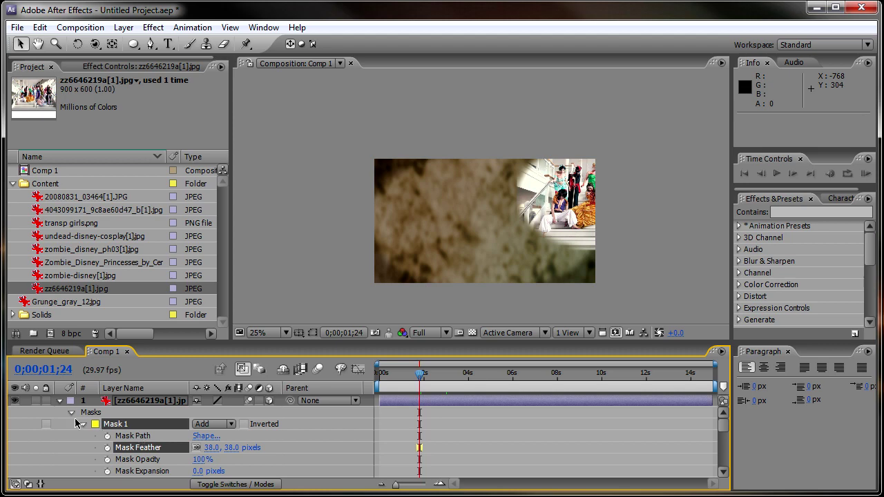
{"action": "left_click", "coordinate": [60, 402]}
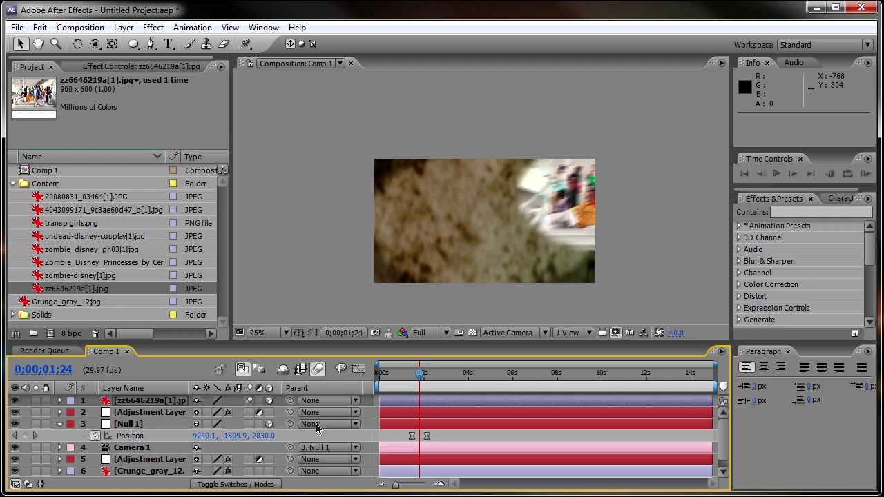
{"action": "left_click_drag", "start_coordinate": [424, 378], "coordinate": [465, 379]}
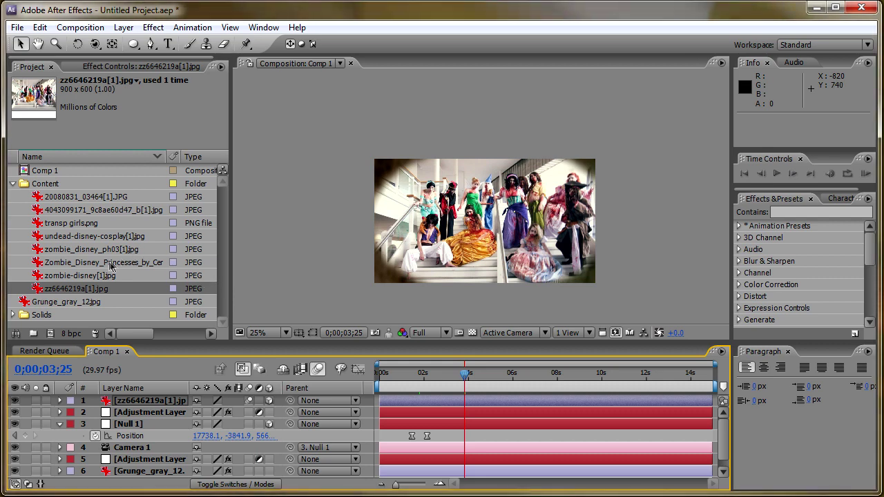
{"action": "left_click", "coordinate": [89, 277]}
Drag undead-disney-cosplay[1].jpg into Comp 1 and switch the new layer to 3D.
{"action": "left_click", "coordinate": [95, 250]}
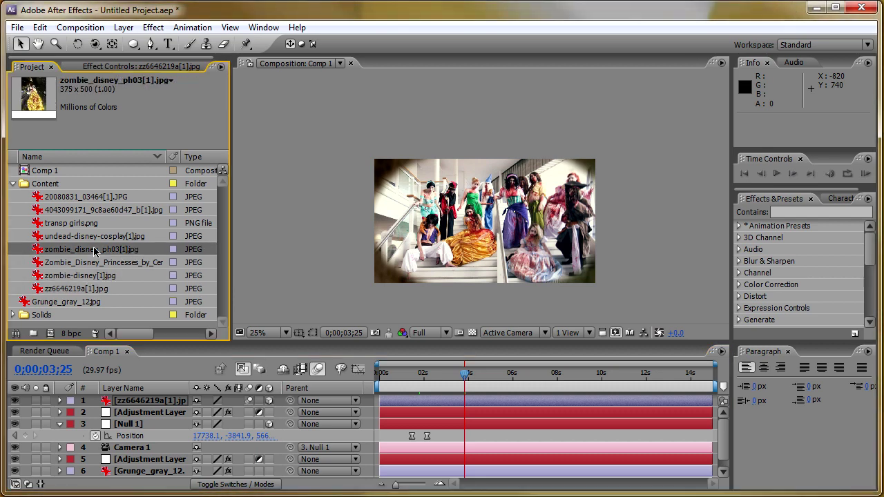
{"action": "left_click_drag", "start_coordinate": [88, 236], "coordinate": [649, 220]}
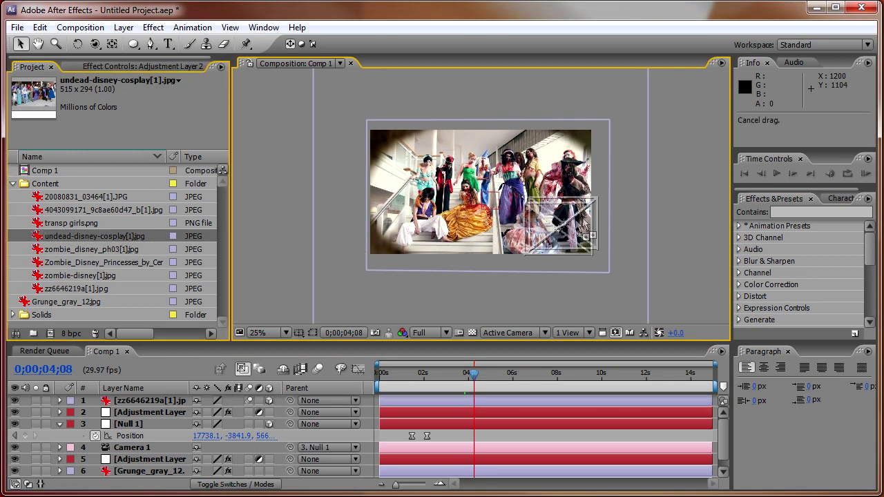
{"action": "mouse_move", "coordinate": [650, 220]}
{"action": "left_mouse_down"}
{"action": "mouse_move", "coordinate": [687, 180]}
{"action": "mouse_move", "coordinate": [551, 238]}
{"action": "left_mouse_up"}
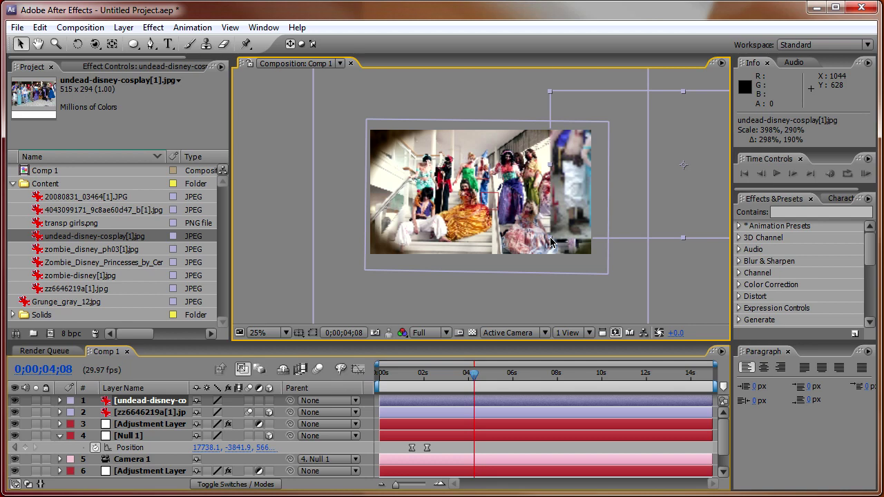
{"action": "left_click", "coordinate": [269, 401]}
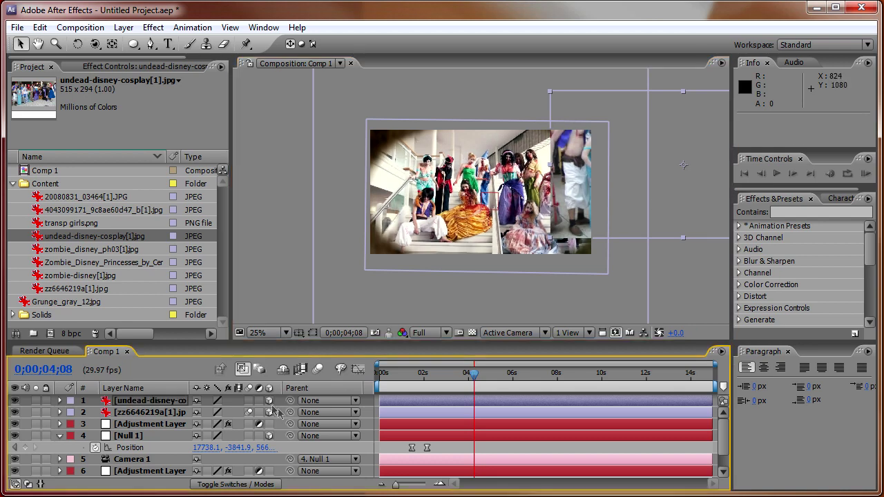
{"action": "key", "text": "comma"}
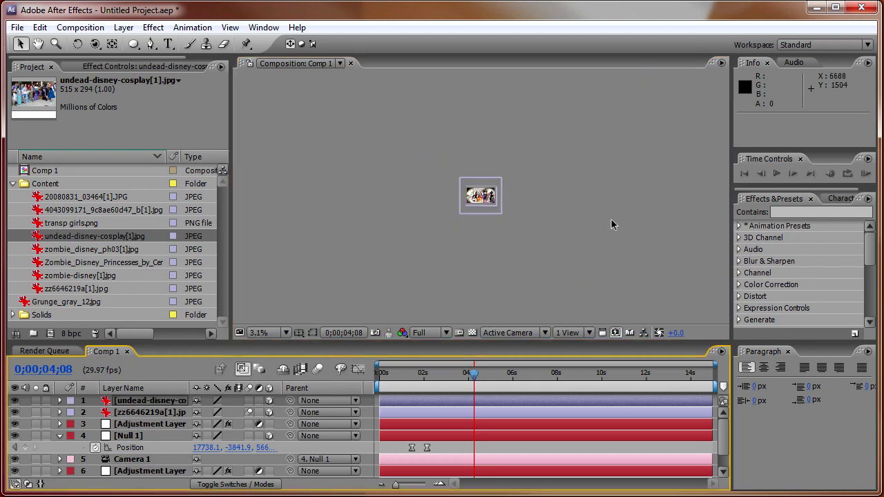
{"action": "key", "text": "period"}
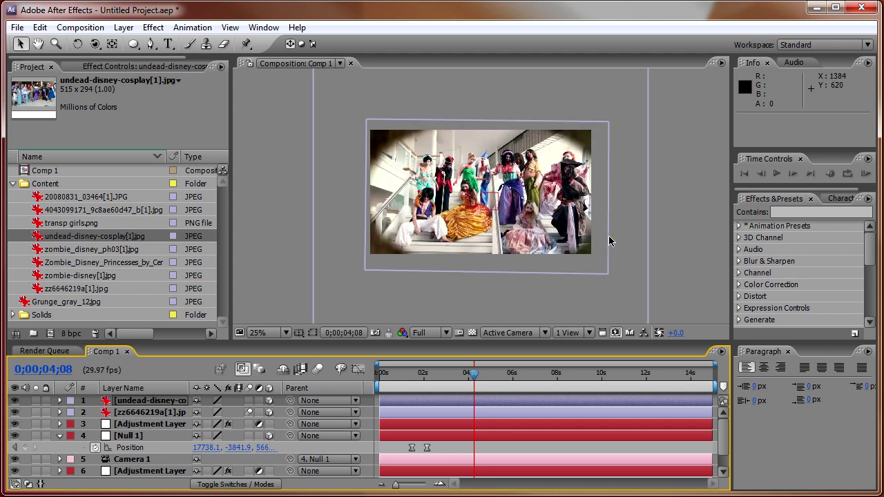
{"action": "left_click", "coordinate": [570, 333]}
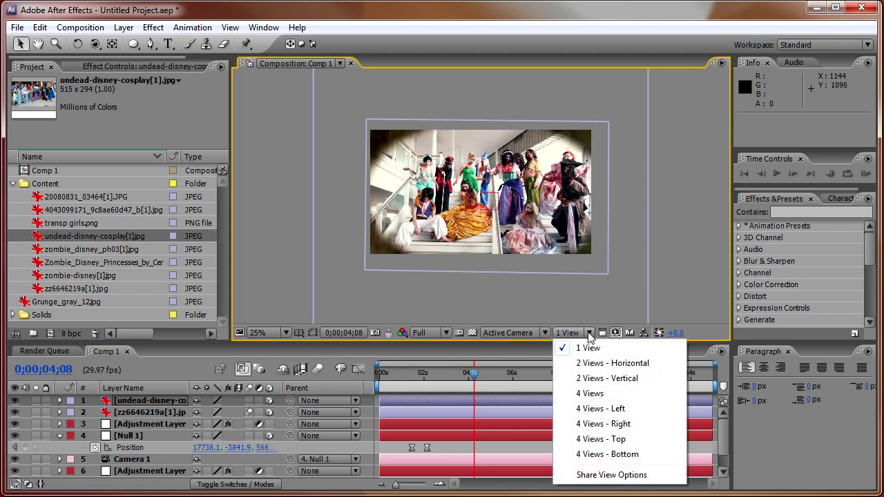
Switch the viewer to the Top 3D view, zoomed out to 6.25%.
{"action": "left_click", "coordinate": [535, 333]}
{"action": "left_click", "coordinate": [535, 333]}
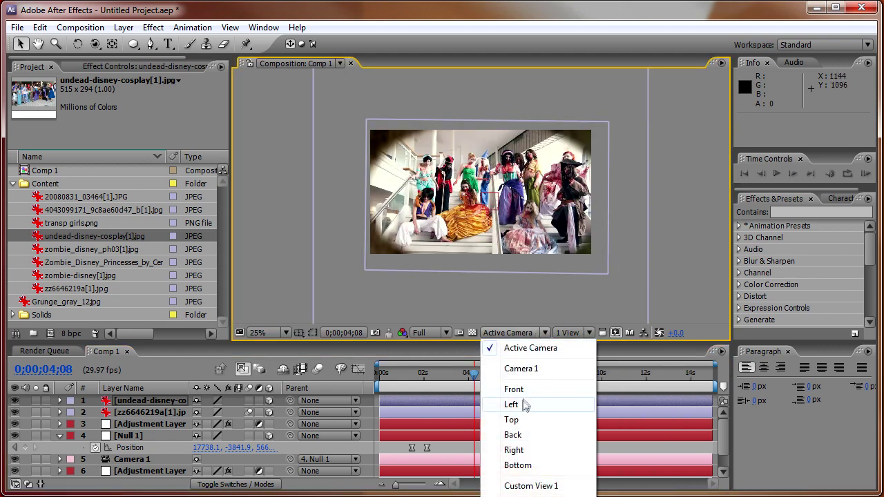
{"action": "left_click", "coordinate": [521, 420]}
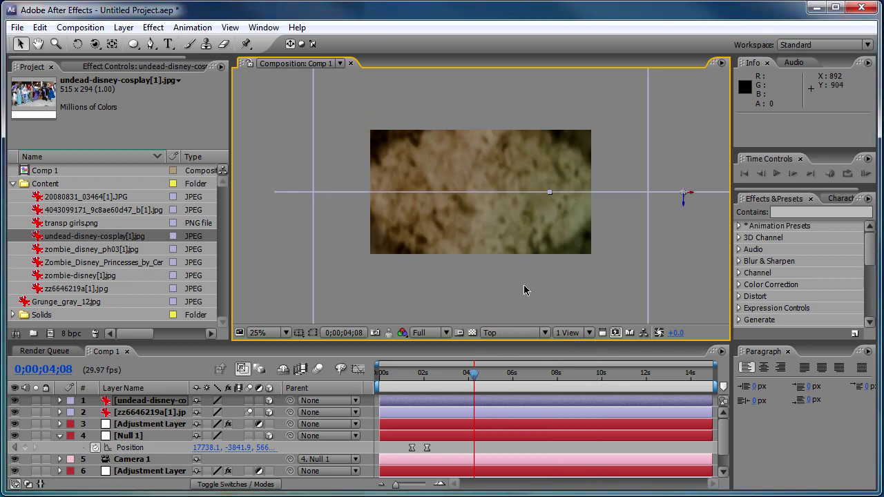
{"action": "key", "text": "comma"}
{"action": "key", "text": "comma"}
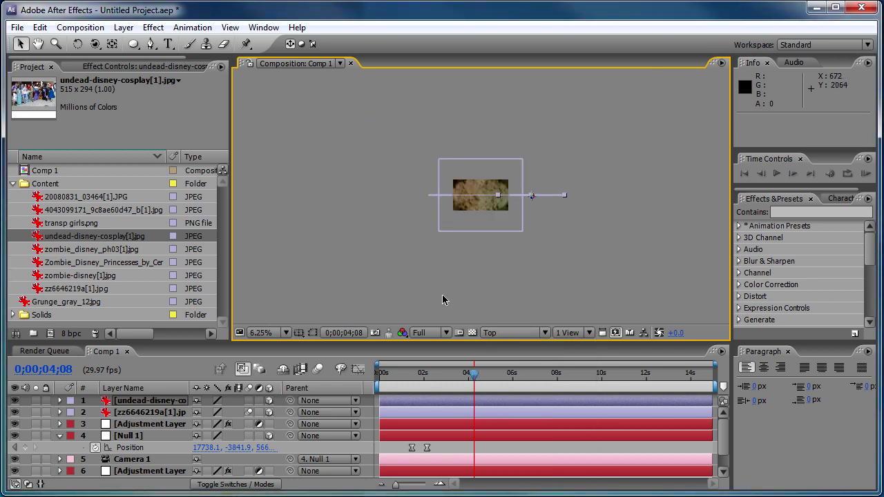
Move the undead-disney-cosplay photo deep into the scene, to 5428, 200, 8144.
{"action": "left_click", "coordinate": [169, 402]}
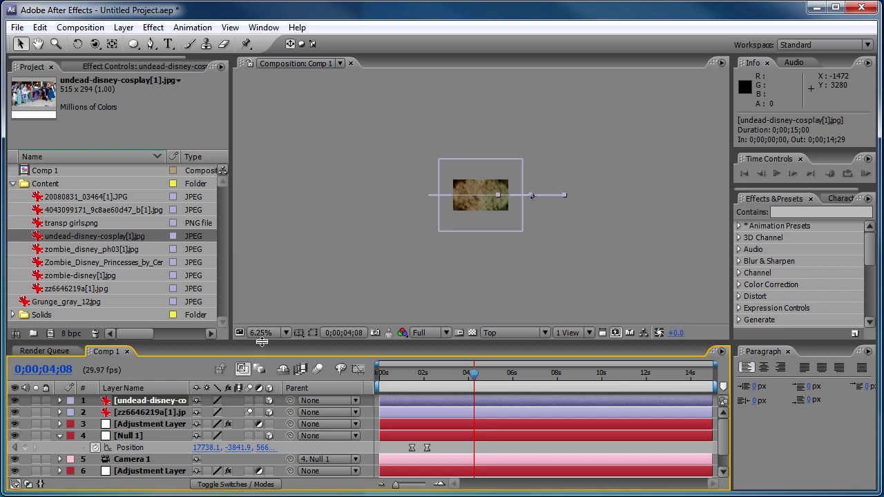
{"action": "left_click_drag", "start_coordinate": [554, 196], "coordinate": [548, 244]}
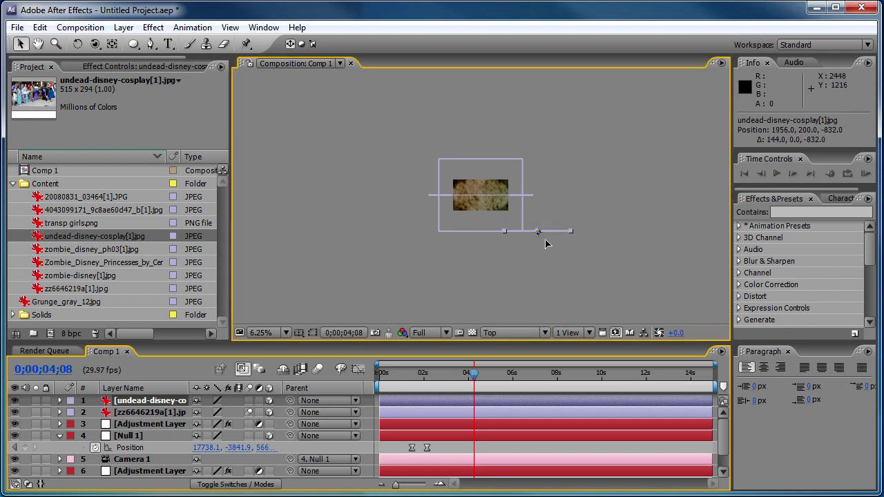
{"action": "key", "text": "comma"}
{"action": "key", "text": "comma"}
{"action": "left_click", "coordinate": [470, 270]}
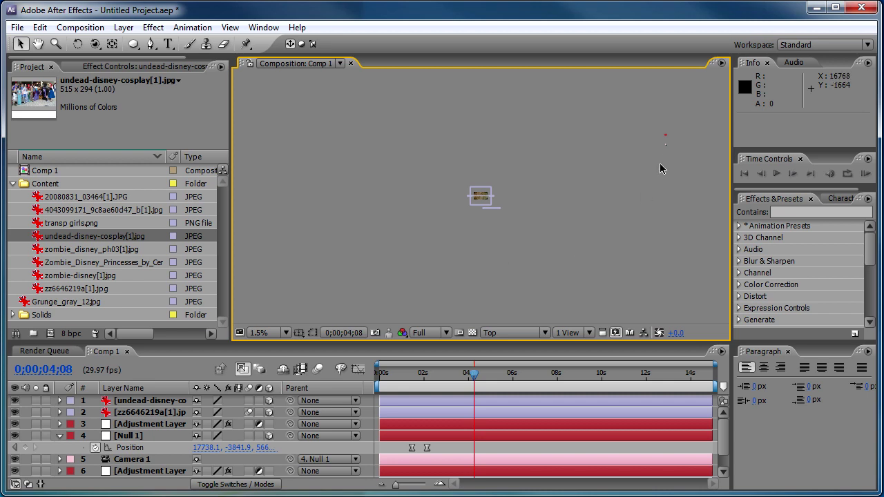
{"action": "left_click_drag", "start_coordinate": [621, 160], "coordinate": [570, 195]}
{"action": "left_click_drag", "start_coordinate": [495, 244], "coordinate": [460, 283]}
{"action": "key", "text": "v"}
{"action": "left_click_drag", "start_coordinate": [512, 212], "coordinate": [488, 148]}
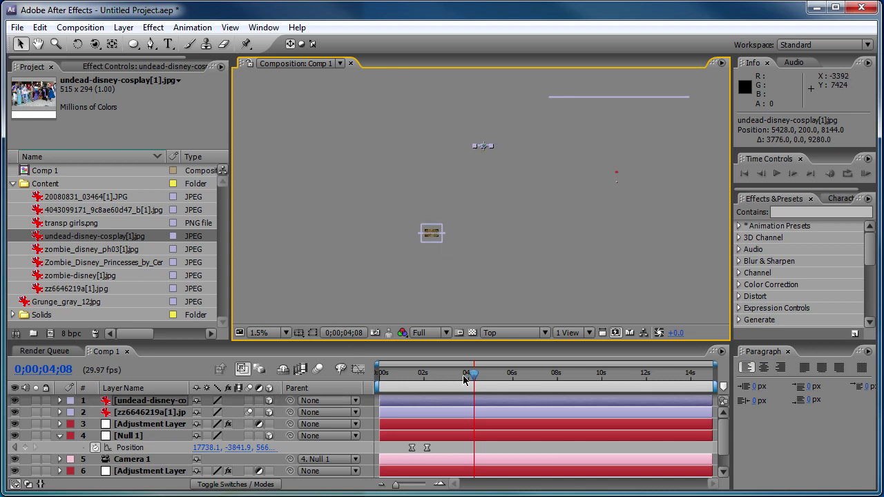
{"action": "left_click_drag", "start_coordinate": [474, 378], "coordinate": [463, 380]}
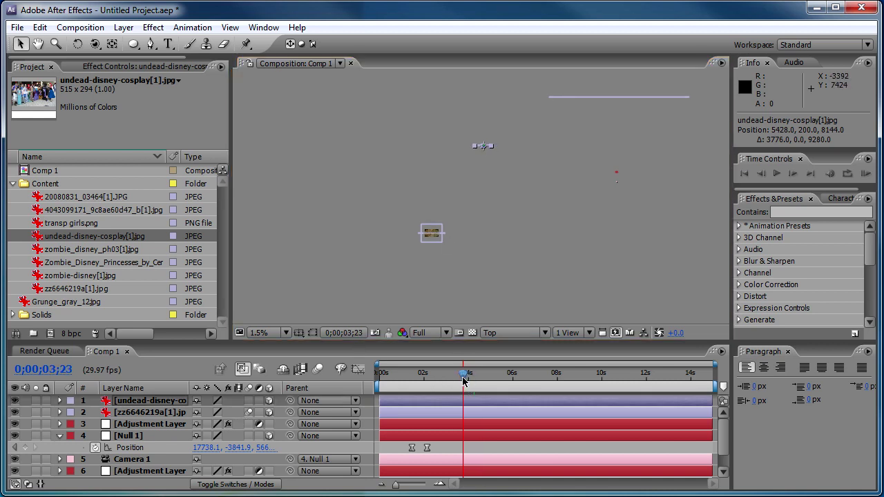
Keyframe Null 1 at 0;00;03;23, then move it to 5386.1, -3841.9, 7068.0 at 0;00;04;11.
{"action": "left_click", "coordinate": [25, 448]}
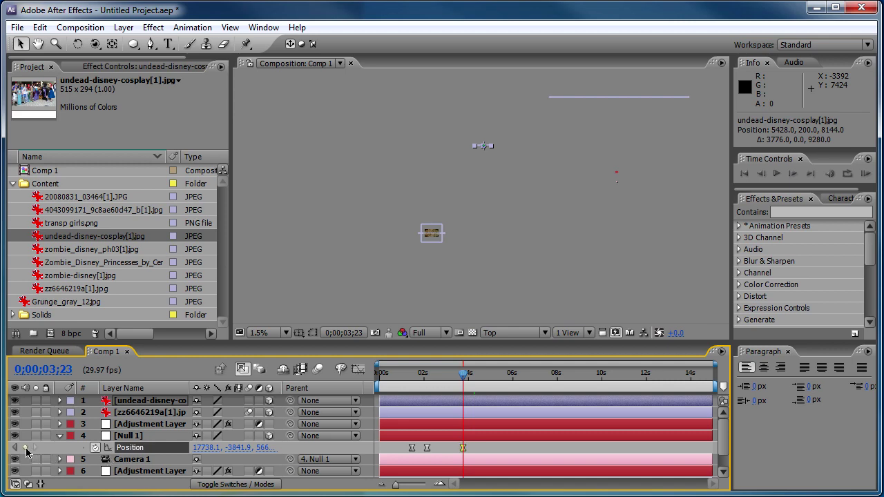
{"action": "left_click_drag", "start_coordinate": [464, 381], "coordinate": [477, 378]}
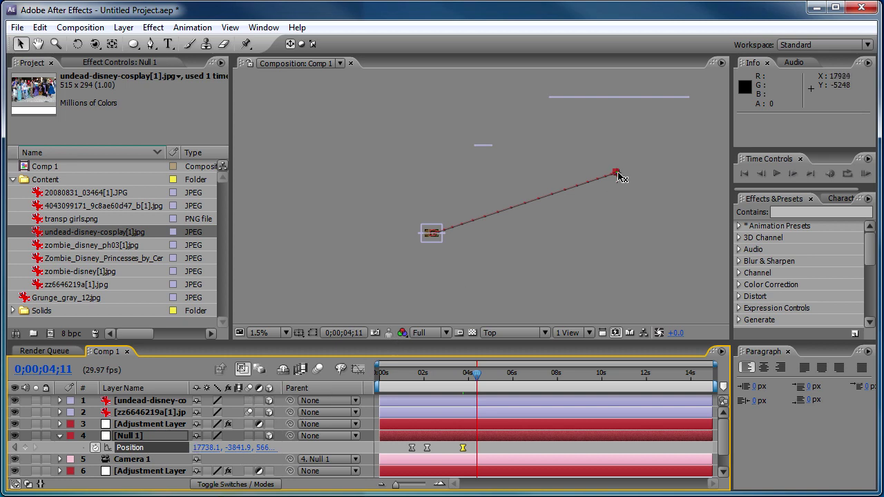
{"action": "left_click_drag", "start_coordinate": [607, 177], "coordinate": [483, 154]}
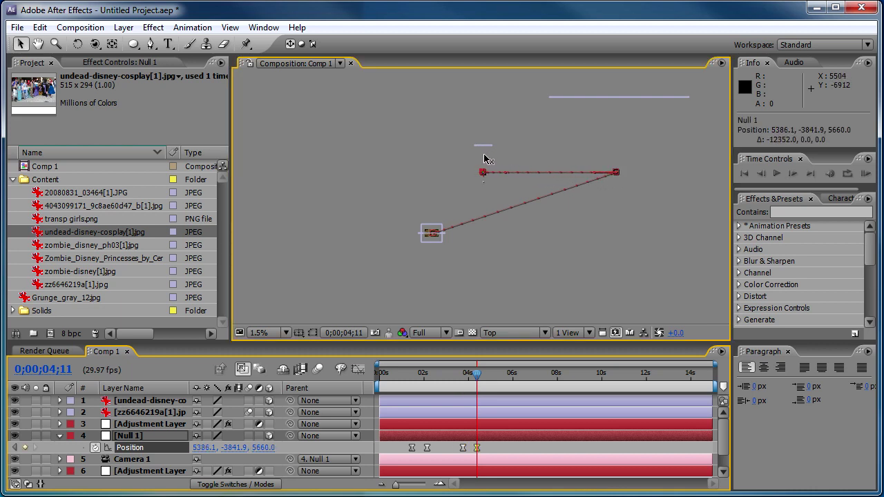
{"action": "left_click_drag", "start_coordinate": [486, 179], "coordinate": [485, 163]}
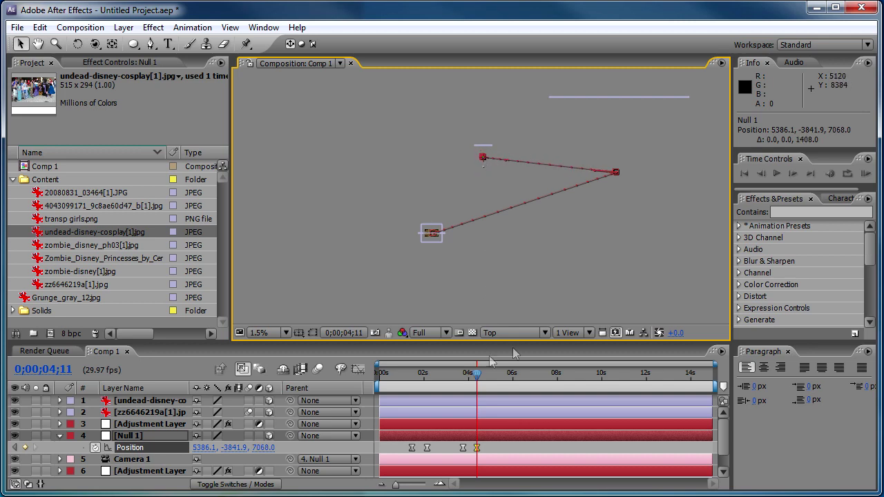
{"action": "left_click", "coordinate": [545, 332]}
In the Active Camera view, slide Null 1 along X to 16450.1 at 0;00;04;11.
{"action": "left_click", "coordinate": [518, 349]}
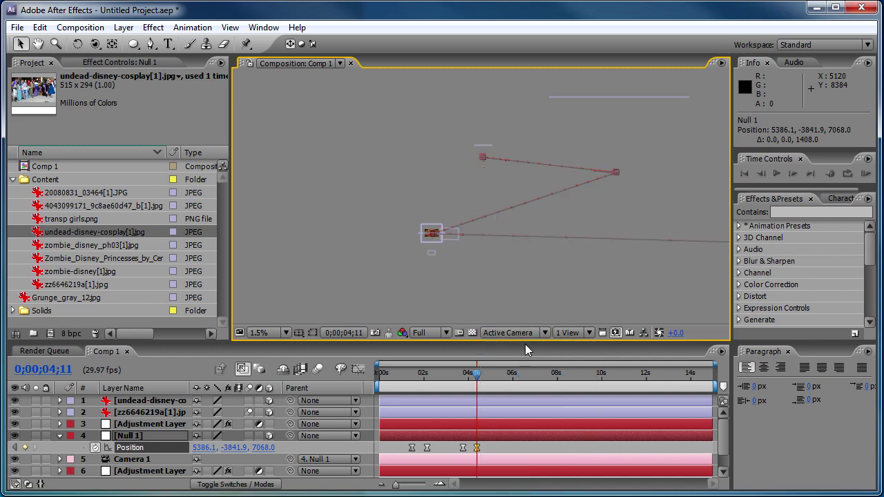
{"action": "scroll", "coordinate": [444, 264], "scroll_direction": "up", "scroll_amount": 3}
{"action": "key", "text": "h"}
{"action": "left_click_drag", "start_coordinate": [446, 274], "coordinate": [467, 235]}
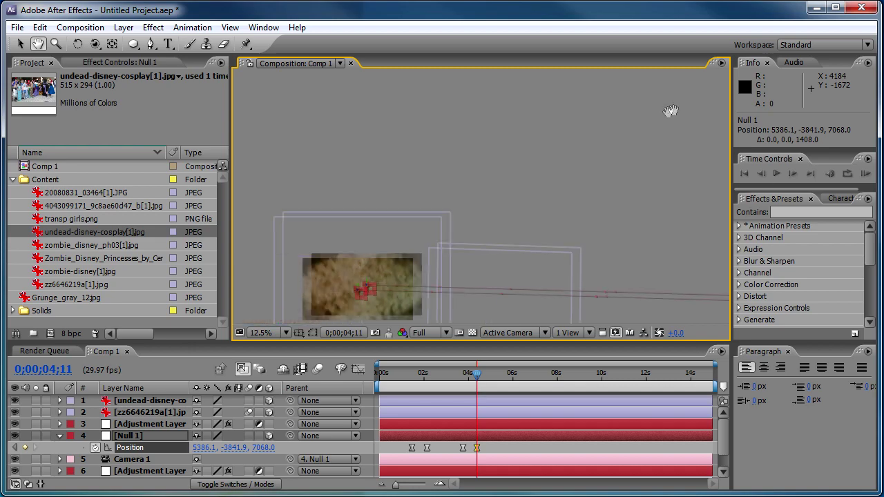
{"action": "key", "text": "v"}
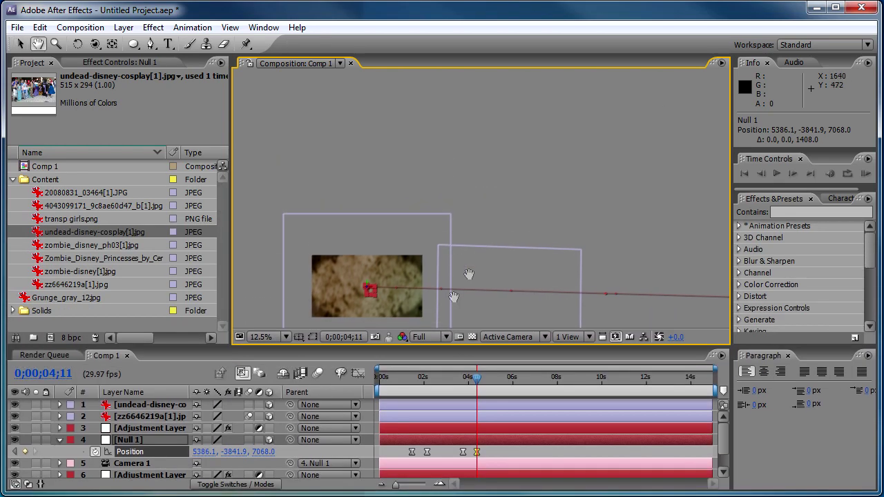
{"action": "scroll", "coordinate": [517, 228], "scroll_direction": "down", "scroll_amount": 1}
{"action": "scroll", "coordinate": [469, 249], "scroll_direction": "up", "scroll_amount": 1}
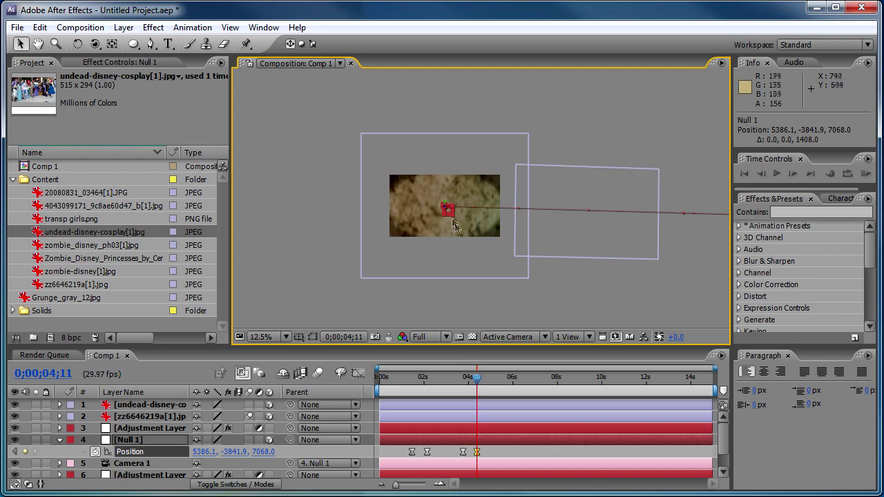
{"action": "left_click_drag", "start_coordinate": [450, 211], "coordinate": [883, 246]}
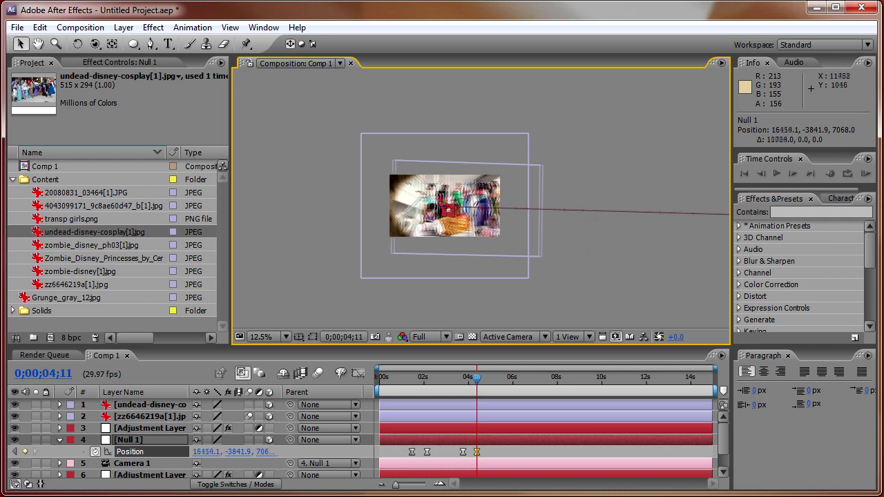
{"action": "key", "text": "comma"}
{"action": "key", "text": "comma"}
{"action": "key", "text": "comma"}
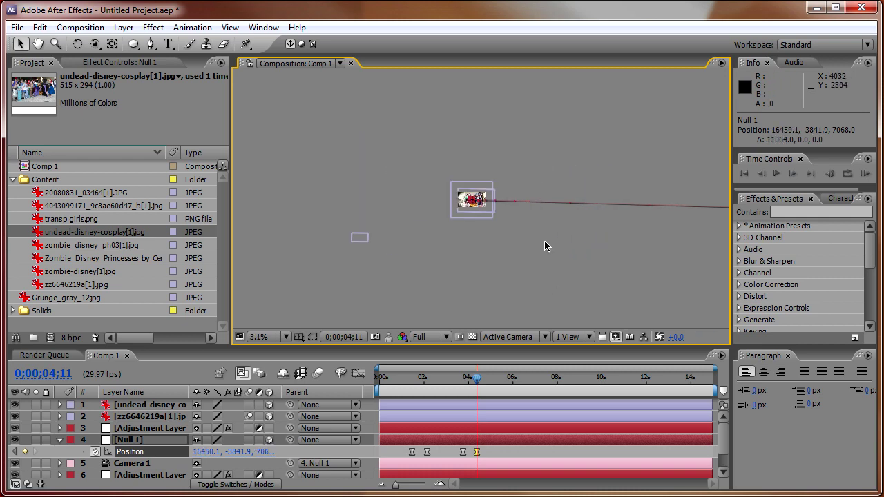
Slide Null 1 along X and Y to about 5730.1, 190.1.
{"action": "key", "text": "period"}
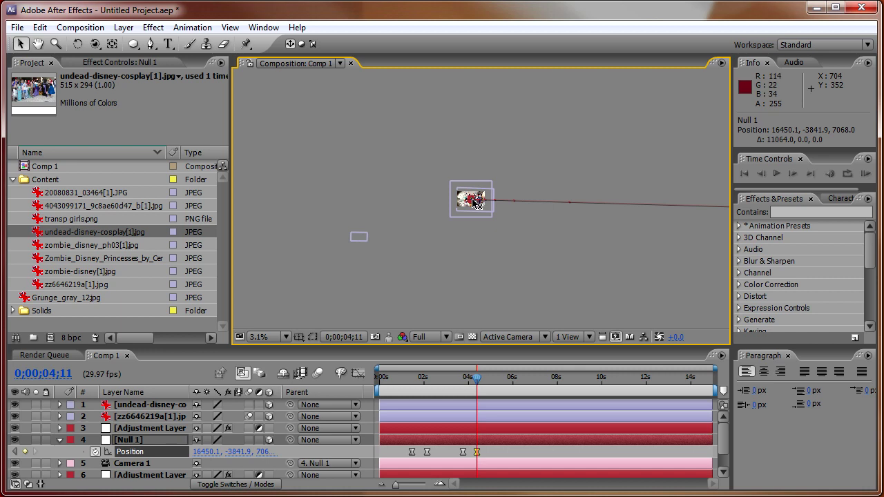
{"action": "left_click_drag", "start_coordinate": [475, 204], "coordinate": [186, 205]}
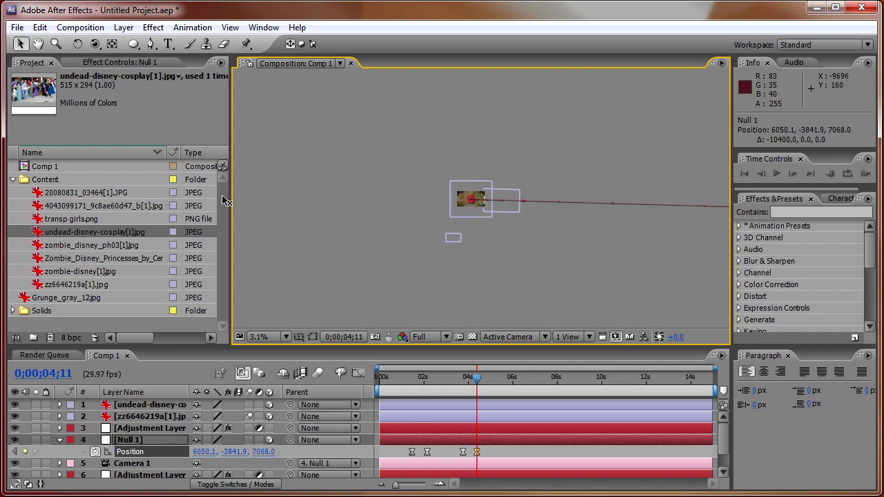
{"action": "left_click_drag", "start_coordinate": [187, 204], "coordinate": [253, 210]}
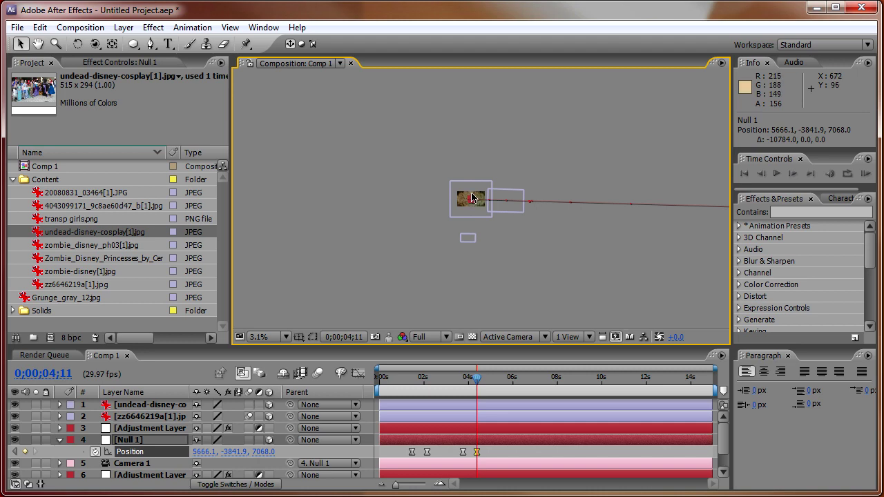
{"action": "left_click_drag", "start_coordinate": [474, 202], "coordinate": [476, 203]}
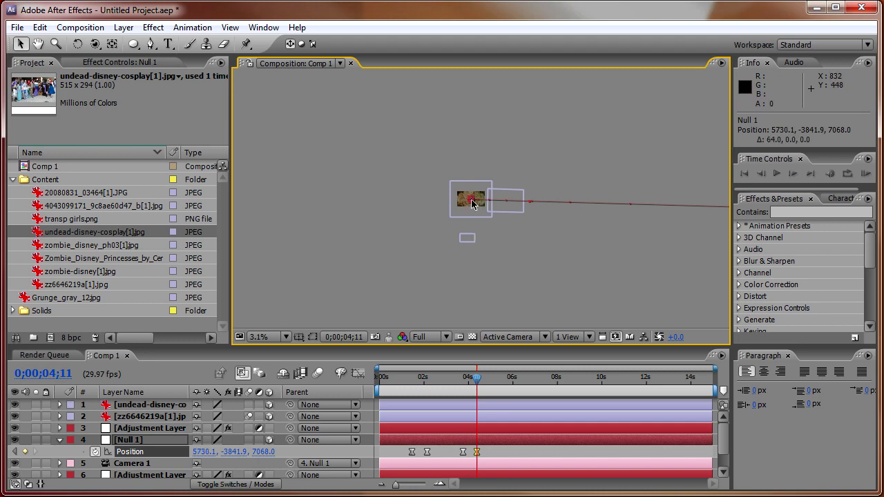
{"action": "left_click_drag", "start_coordinate": [471, 202], "coordinate": [470, 283]}
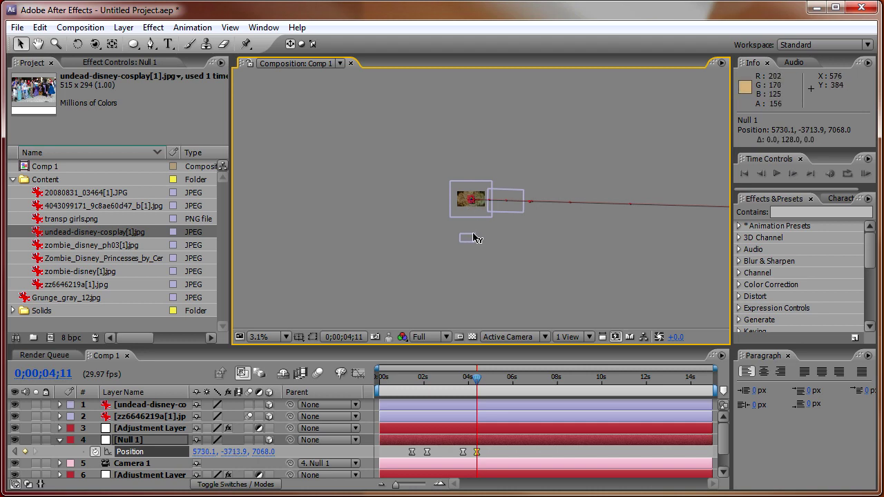
{"action": "left_click_drag", "start_coordinate": [470, 283], "coordinate": [470, 288]}
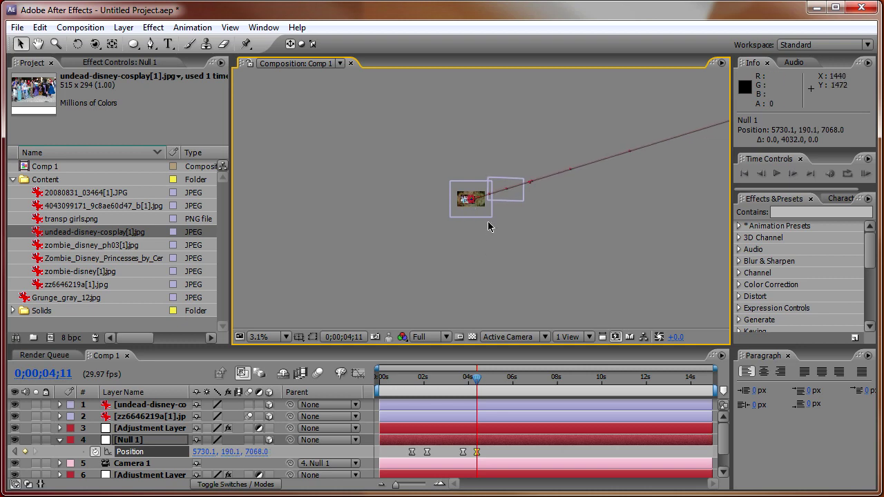
Push Null 1 to Z 8112 and nudge the undead-disney photo slightly right.
{"action": "scroll", "coordinate": [488, 221], "scroll_direction": "up", "scroll_amount": 3}
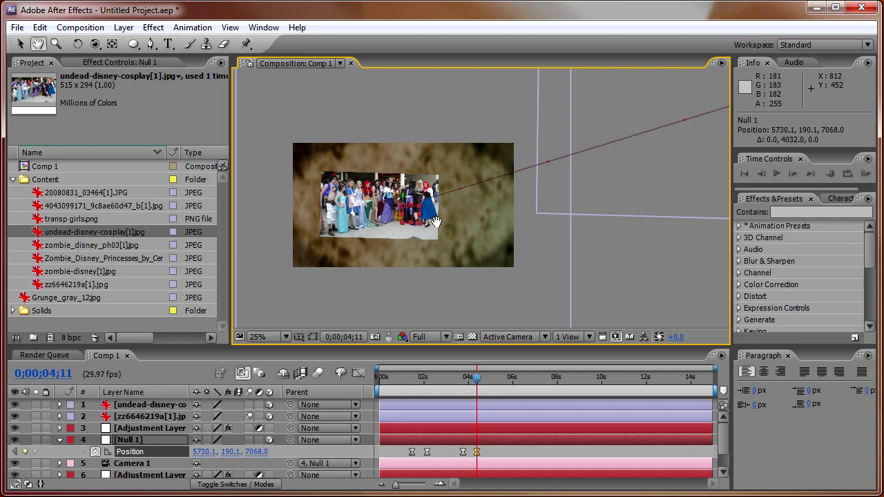
{"action": "scroll", "coordinate": [497, 240], "scroll_direction": "up", "scroll_amount": 2}
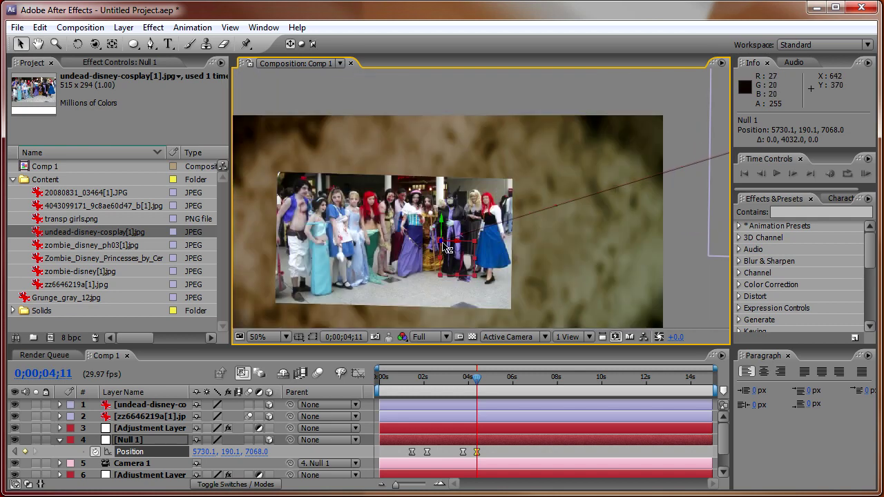
{"action": "left_click_drag", "start_coordinate": [448, 248], "coordinate": [451, 297]}
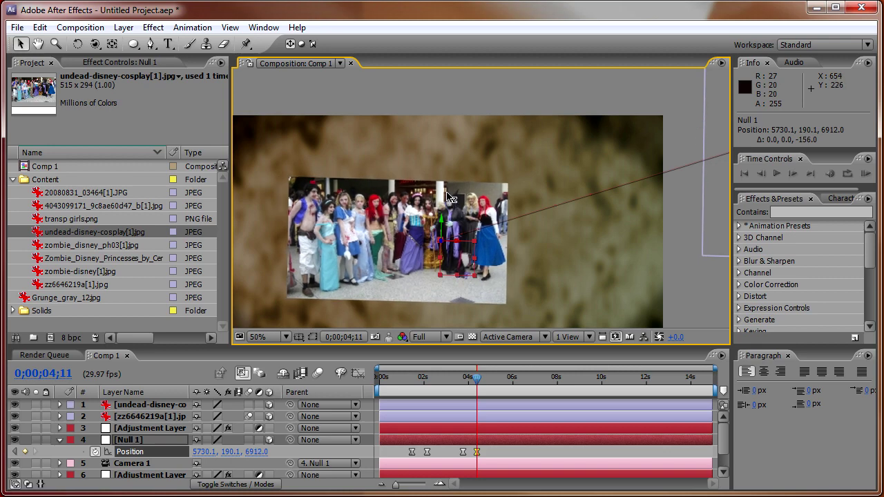
{"action": "left_click_drag", "start_coordinate": [446, 297], "coordinate": [474, 496]}
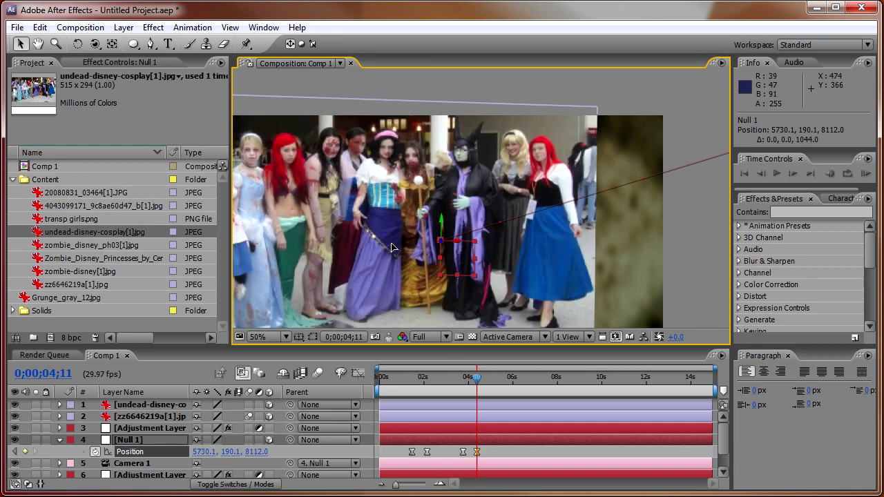
{"action": "left_click", "coordinate": [436, 241]}
{"action": "left_click_drag", "start_coordinate": [435, 242], "coordinate": [470, 269]}
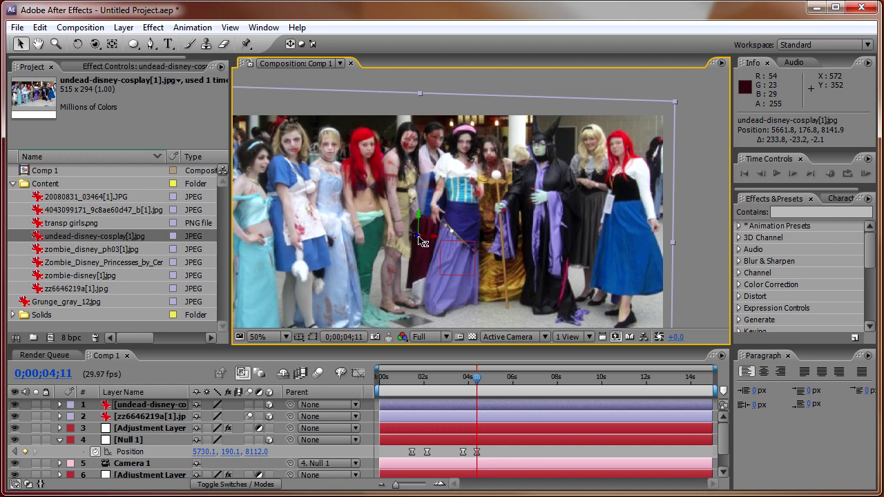
Drag the undead-disney photo back along Z to about 10228 so it sits small mid-frame.
{"action": "left_click_drag", "start_coordinate": [419, 237], "coordinate": [427, 312]}
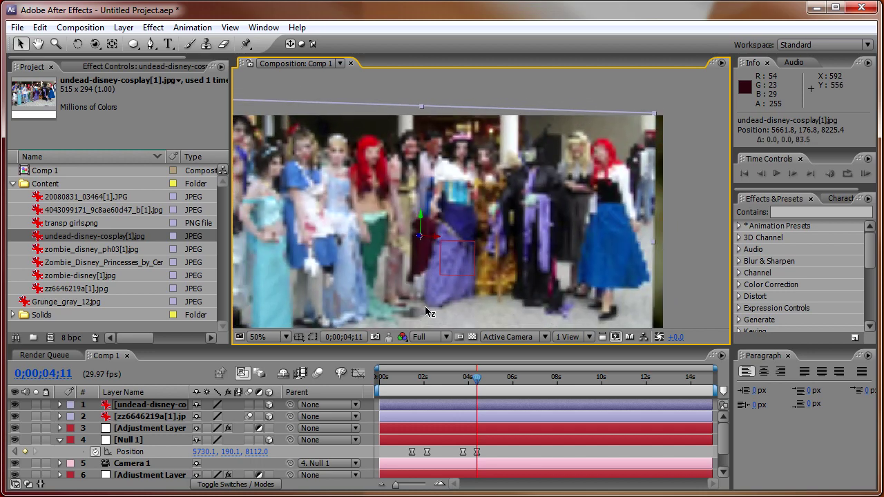
{"action": "left_click_drag", "start_coordinate": [426, 312], "coordinate": [442, 415]}
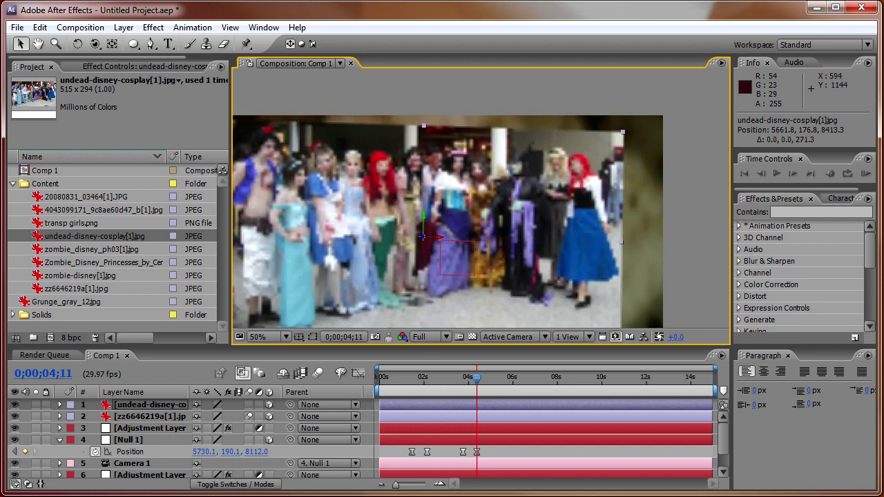
{"action": "left_click_drag", "start_coordinate": [438, 484], "coordinate": [427, 496]}
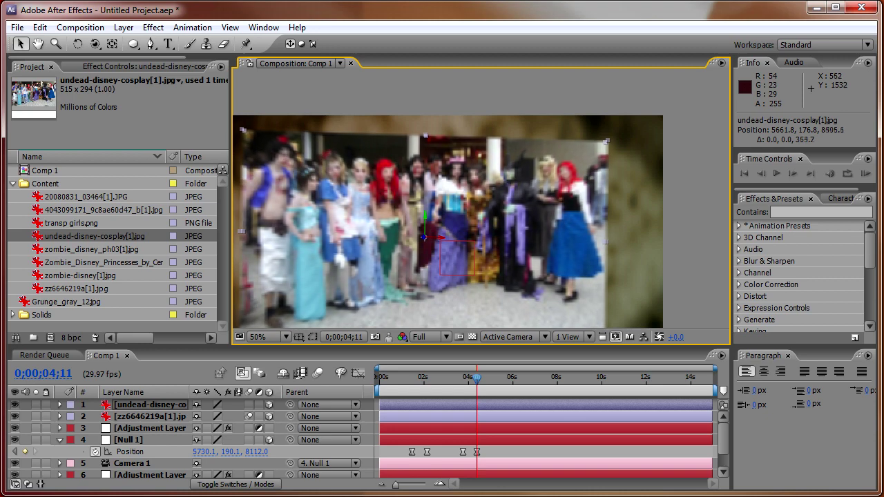
{"action": "left_click_drag", "start_coordinate": [427, 496], "coordinate": [425, 242]}
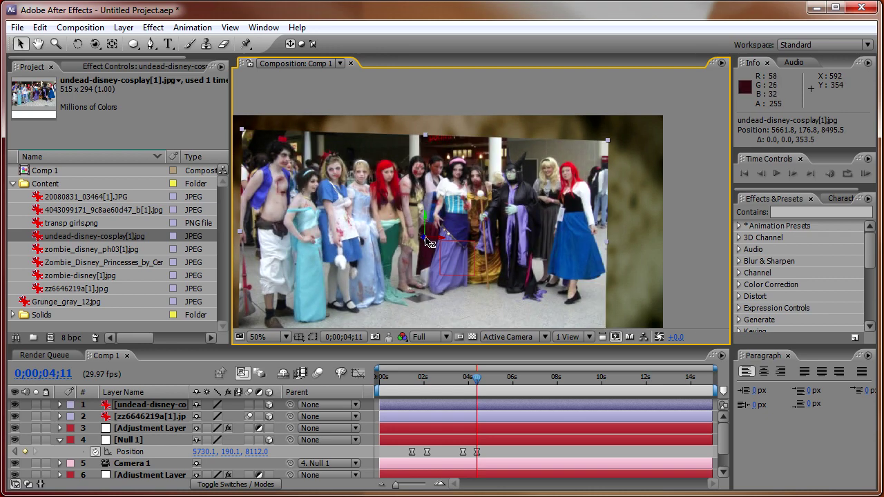
{"action": "mouse_move", "coordinate": [429, 288]}
{"action": "left_mouse_down"}
{"action": "mouse_move", "coordinate": [431, 496]}
{"action": "mouse_move", "coordinate": [434, 240]}
{"action": "left_mouse_up"}
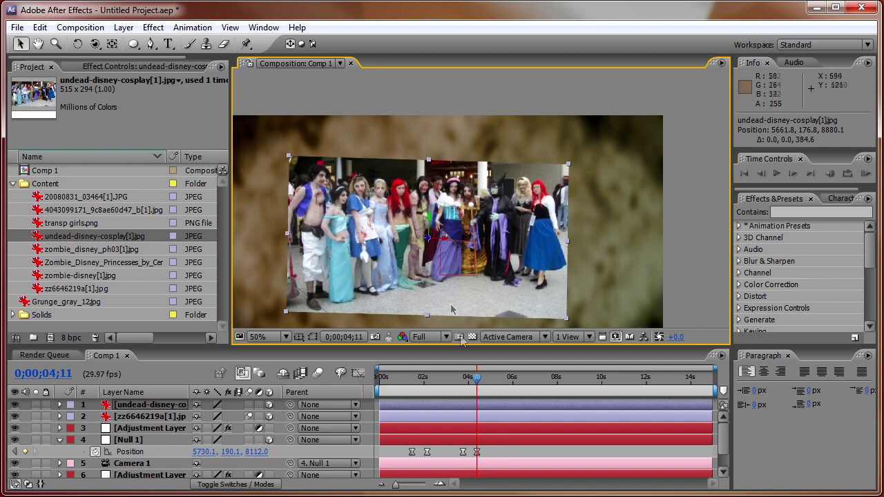
{"action": "left_click_drag", "start_coordinate": [431, 242], "coordinate": [377, 351]}
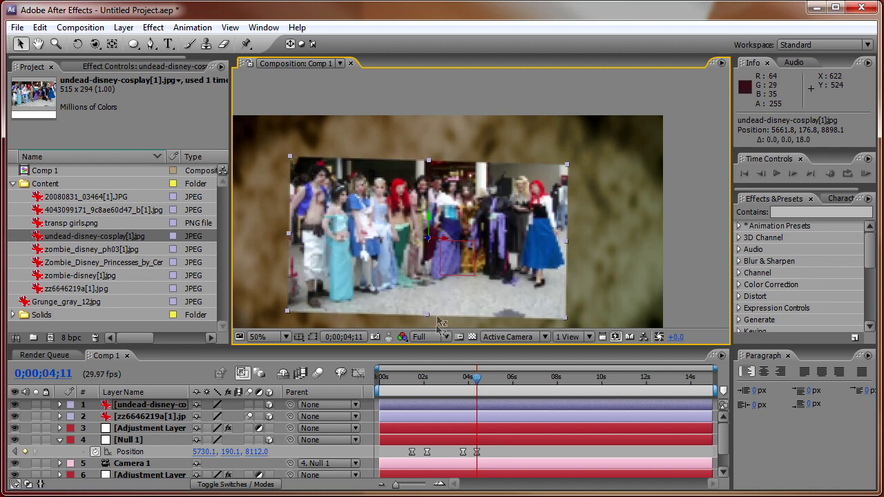
{"action": "left_click_drag", "start_coordinate": [389, 269], "coordinate": [883, 230]}
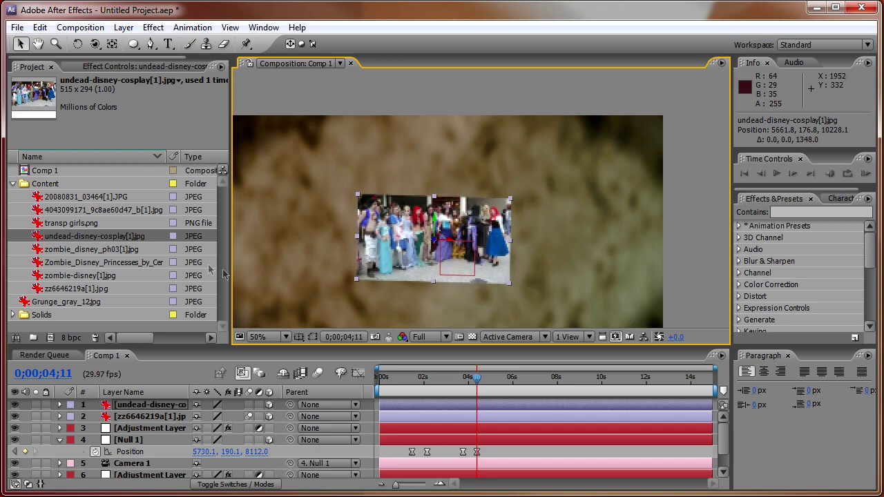
{"action": "left_click_drag", "start_coordinate": [69, 223], "coordinate": [450, 261]}
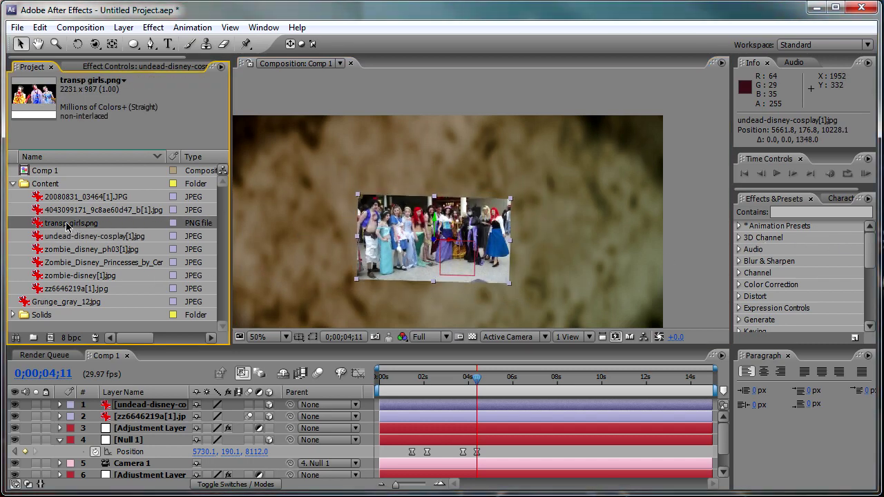
Drop transp girls.png into Comp 1 above the undead-disney layer and enable its 3D switch.
{"action": "left_click_drag", "start_coordinate": [449, 261], "coordinate": [456, 254]}
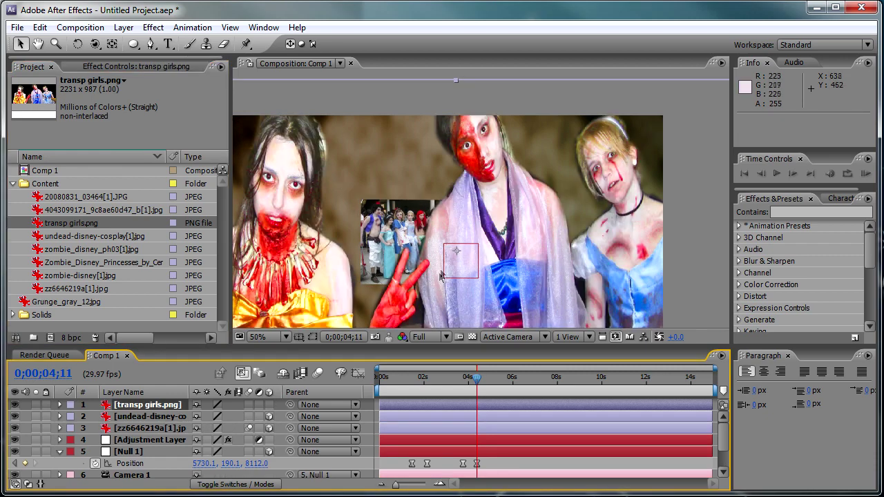
{"action": "left_click", "coordinate": [270, 405]}
{"action": "scroll", "coordinate": [483, 277], "scroll_direction": "down", "scroll_amount": 2}
{"action": "scroll", "coordinate": [482, 274], "scroll_direction": "down", "scroll_amount": 1}
{"action": "scroll", "coordinate": [482, 273], "scroll_direction": "down", "scroll_amount": 2}
{"action": "scroll", "coordinate": [482, 274], "scroll_direction": "down", "scroll_amount": 1}
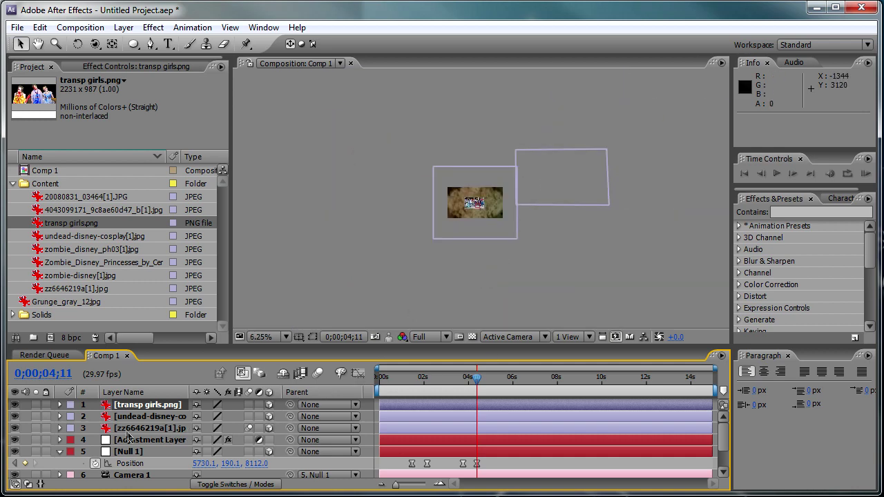
{"action": "left_click", "coordinate": [144, 417]}
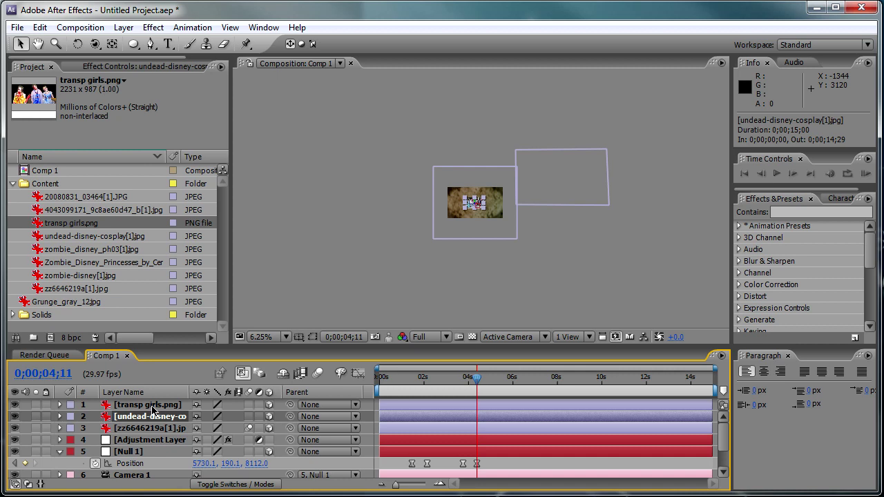
{"action": "left_click", "coordinate": [148, 405]}
Zoom the composition view out and pan until the layers sit in the middle.
{"action": "key", "text": "comma"}
{"action": "key", "text": "comma"}
{"action": "left_click_drag", "start_coordinate": [498, 249], "coordinate": [451, 262]}
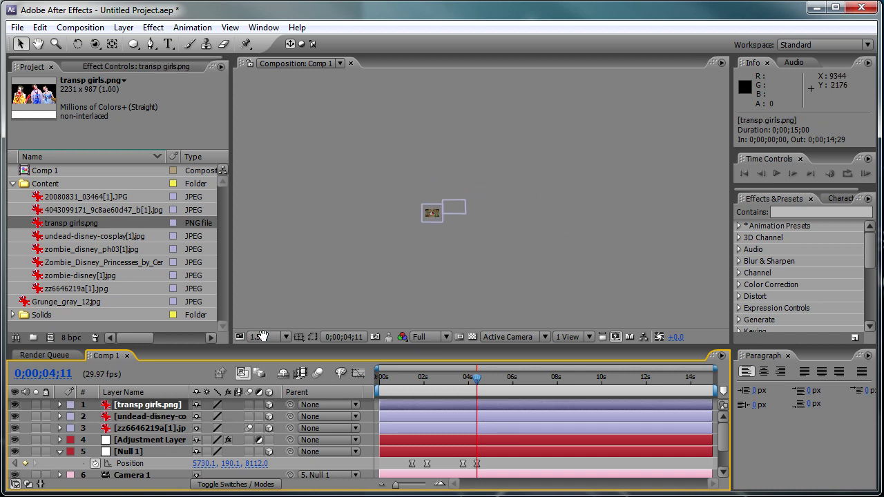
{"action": "mouse_move", "coordinate": [475, 225]}
{"action": "left_mouse_down"}
{"action": "mouse_move", "coordinate": [573, 224]}
{"action": "mouse_move", "coordinate": [465, 225]}
{"action": "left_mouse_up"}
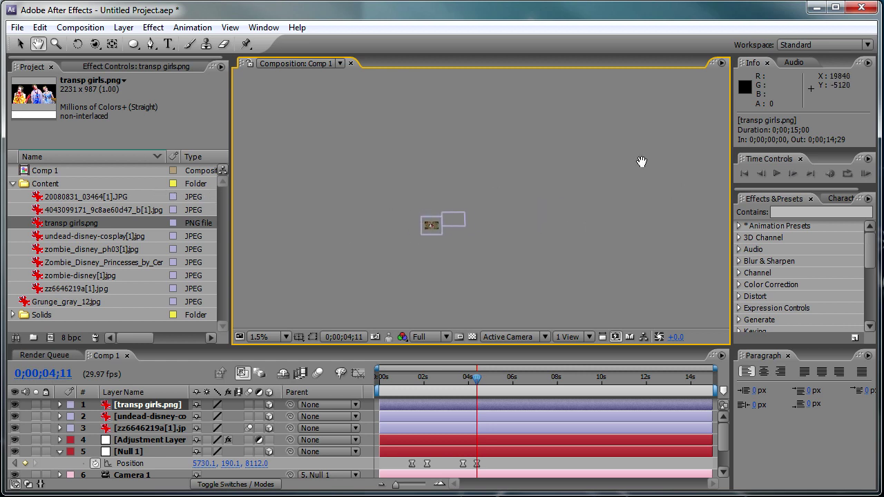
{"action": "left_click_drag", "start_coordinate": [442, 232], "coordinate": [446, 360]}
{"action": "left_click_drag", "start_coordinate": [517, 416], "coordinate": [532, 203]}
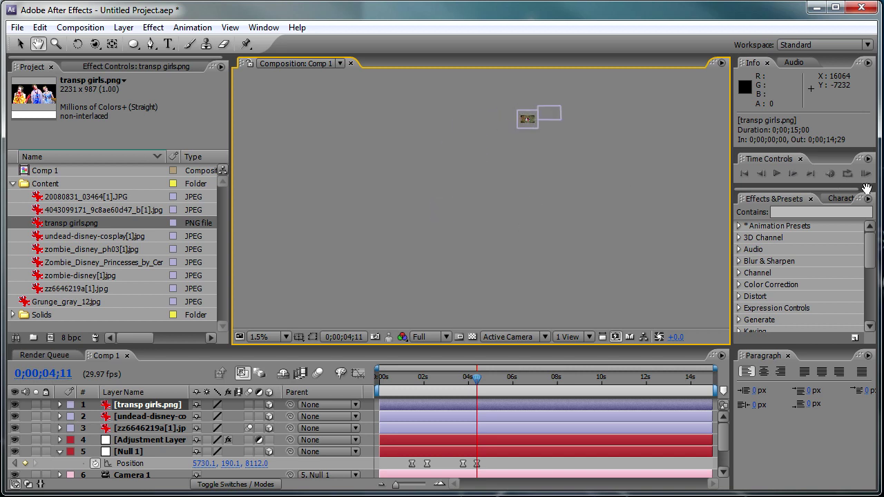
{"action": "left_click", "coordinate": [515, 338]}
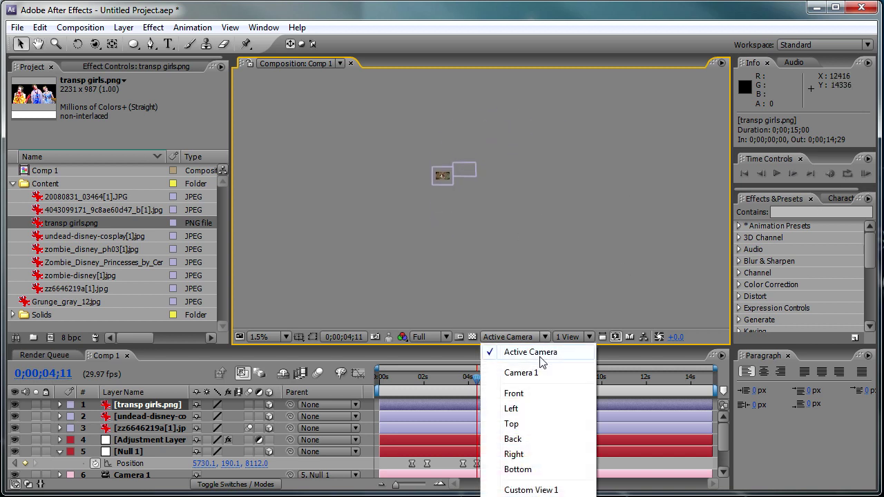
Switch the viewer to the Top 3D view and pan to show the layers.
{"action": "left_click", "coordinate": [523, 425]}
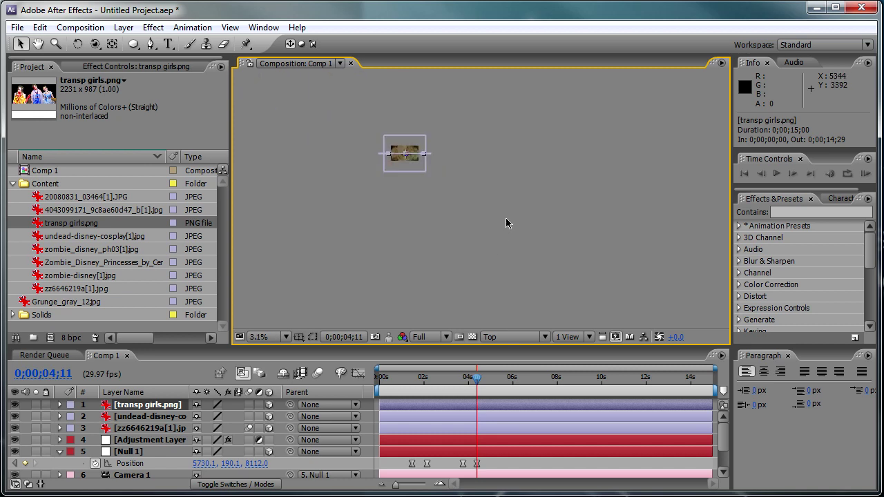
{"action": "key", "text": "h"}
{"action": "left_click_drag", "start_coordinate": [527, 147], "coordinate": [487, 317]}
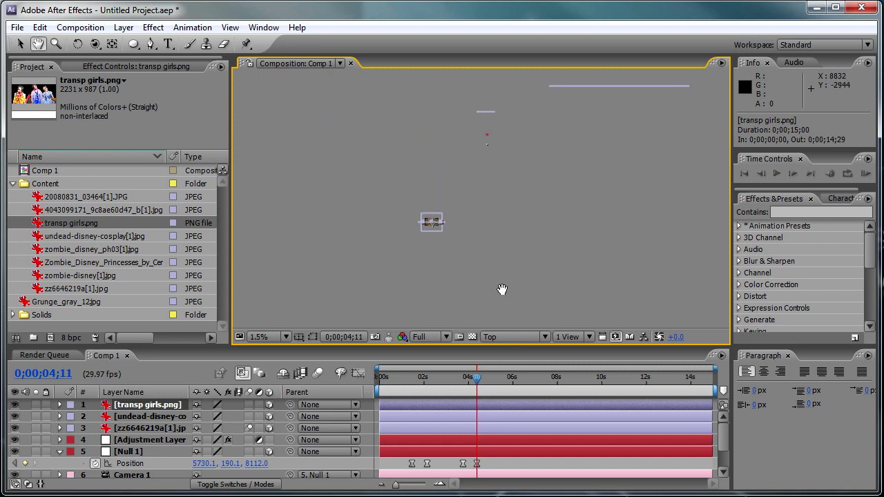
{"action": "key", "text": "v"}
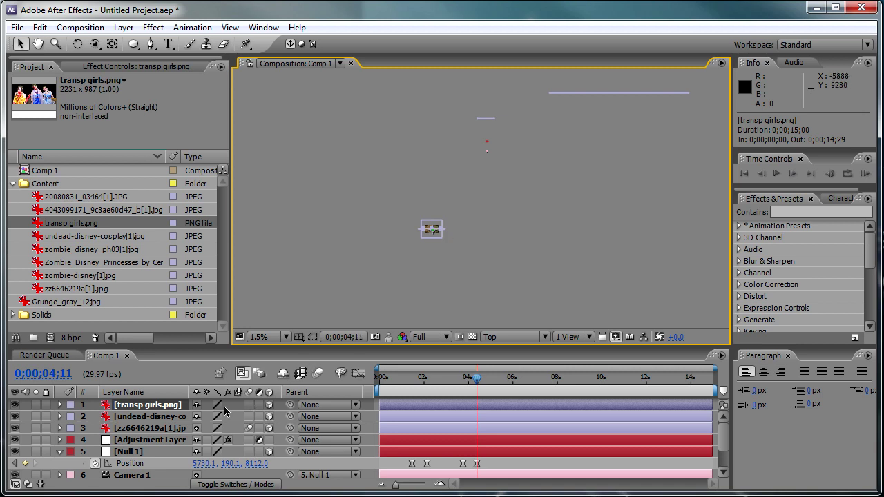
Place transp girls at 5800, 390, 9088 beside Null 1's path, then return to Active Camera.
{"action": "left_click_drag", "start_coordinate": [440, 235], "coordinate": [492, 152]}
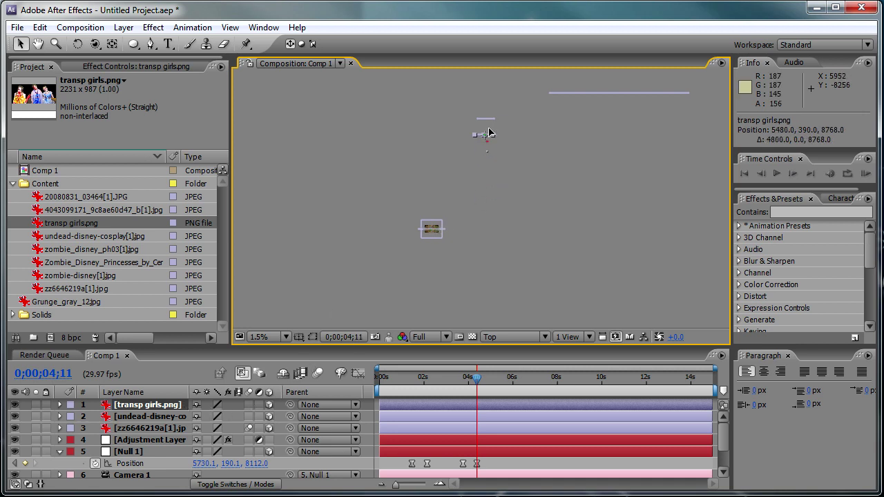
{"action": "left_click", "coordinate": [141, 453]}
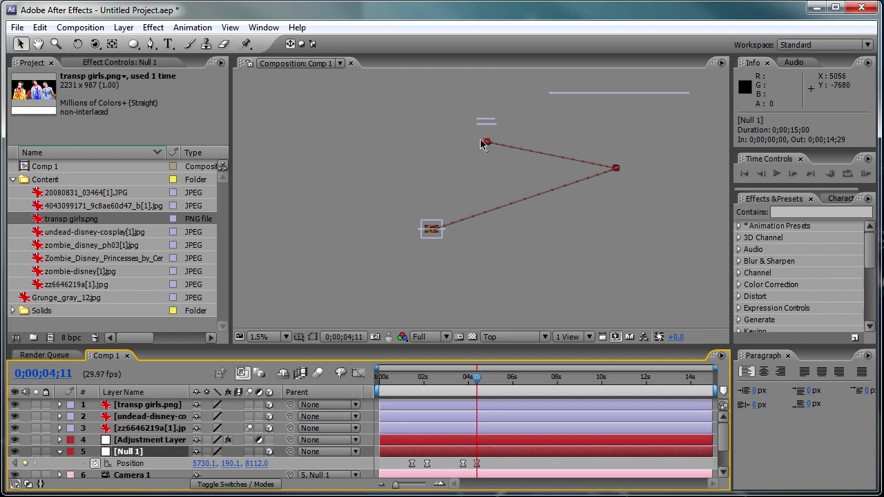
{"action": "left_click_drag", "start_coordinate": [491, 130], "coordinate": [492, 133]}
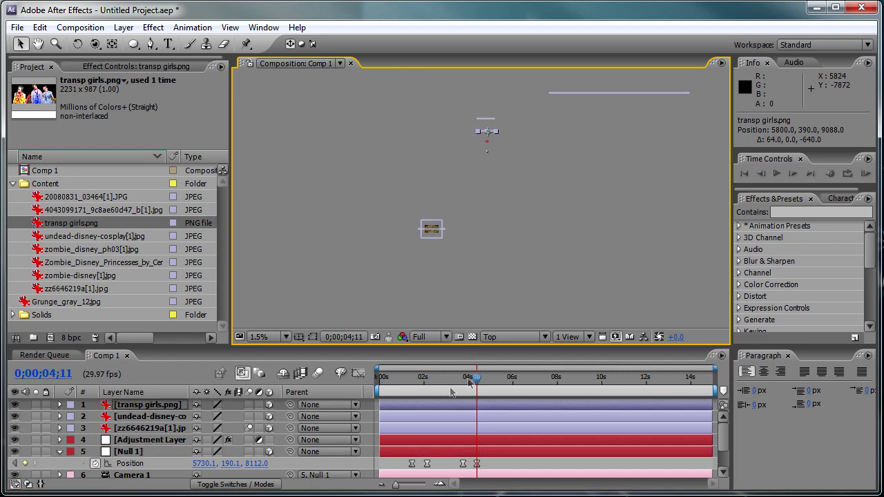
{"action": "left_click", "coordinate": [516, 337]}
{"action": "left_click", "coordinate": [518, 353]}
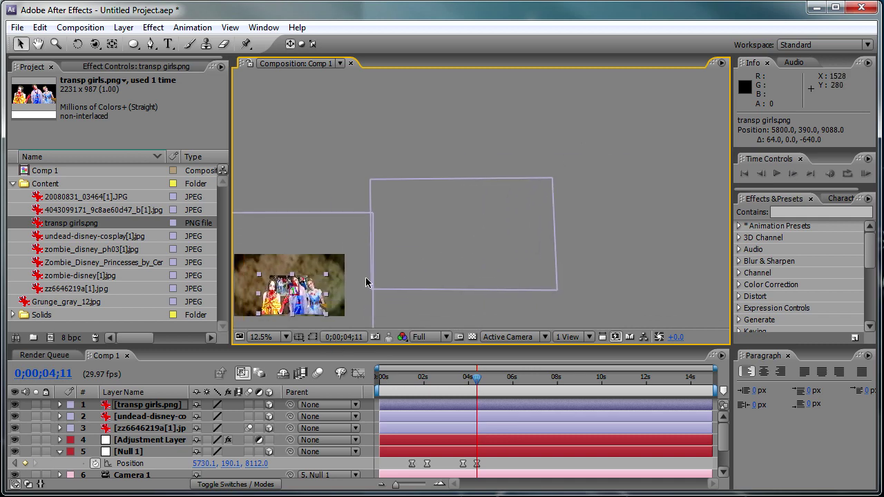
Zoom the viewer to 50% and center the composition.
{"action": "scroll", "coordinate": [366, 277], "scroll_direction": "up", "scroll_amount": 1}
{"action": "key", "text": "h"}
{"action": "left_click_drag", "start_coordinate": [339, 299], "coordinate": [431, 219]}
{"action": "scroll", "coordinate": [395, 253], "scroll_direction": "up", "scroll_amount": 2}
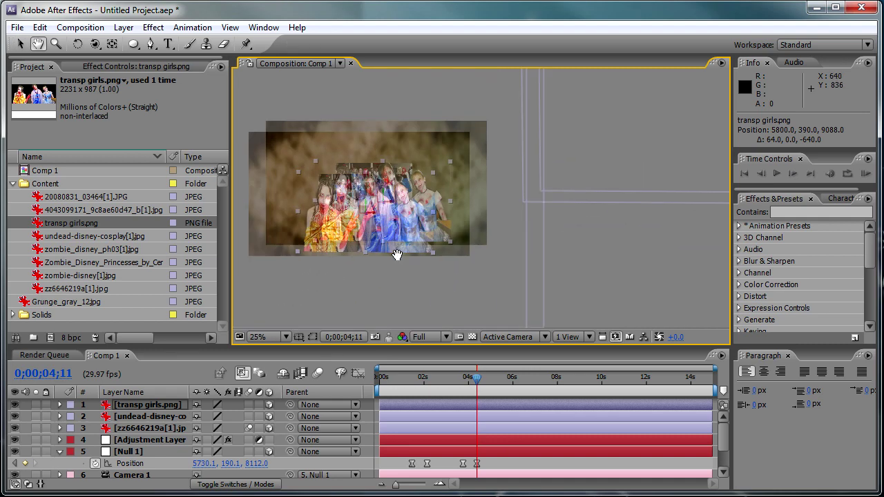
{"action": "key", "text": "v"}
{"action": "left_click_drag", "start_coordinate": [364, 239], "coordinate": [464, 279]}
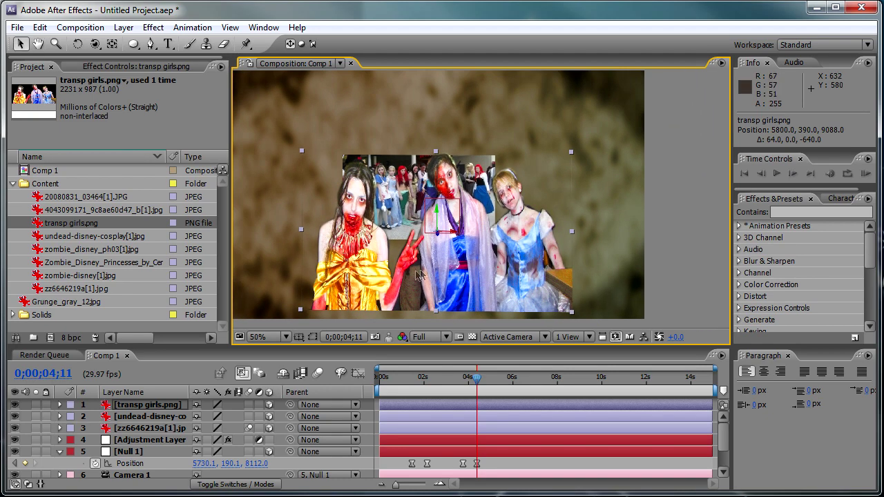
Scale transp girls.png up to about 154%, 126% and scrub forward to preview the camera move.
{"action": "left_click_drag", "start_coordinate": [302, 312], "coordinate": [223, 339]}
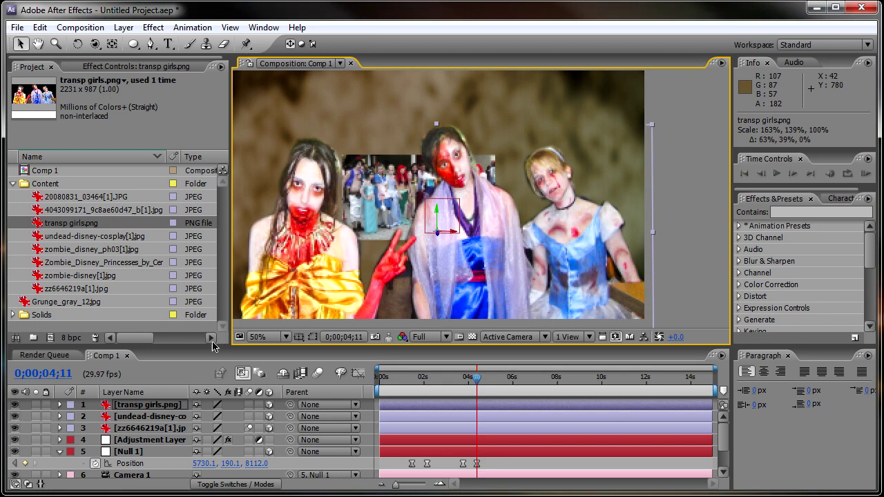
{"action": "mouse_move", "coordinate": [223, 338]}
{"action": "left_mouse_down"}
{"action": "mouse_move", "coordinate": [211, 346]}
{"action": "mouse_move", "coordinate": [227, 337]}
{"action": "left_mouse_up"}
{"action": "left_click_drag", "start_coordinate": [481, 382], "coordinate": [504, 384]}
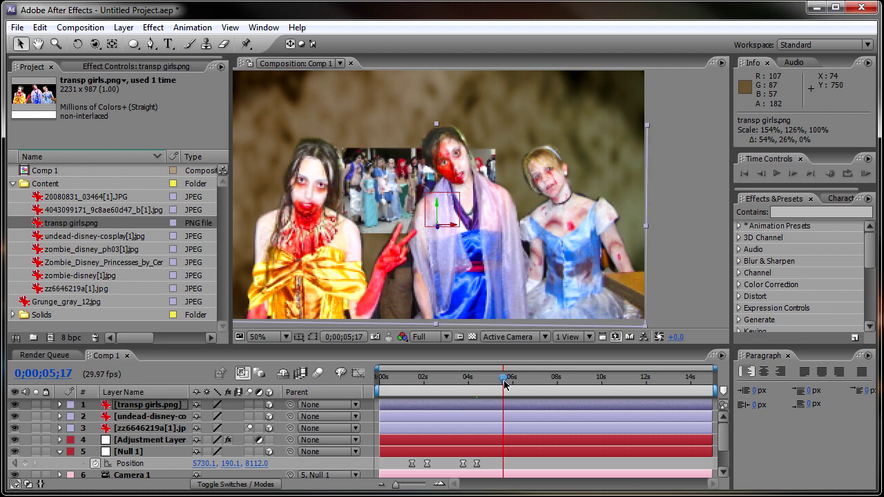
{"action": "key", "text": "Page_Down"}
{"action": "key", "text": "Page_Down"}
{"action": "key", "text": "Page_Down"}
{"action": "key", "text": "Page_Down"}
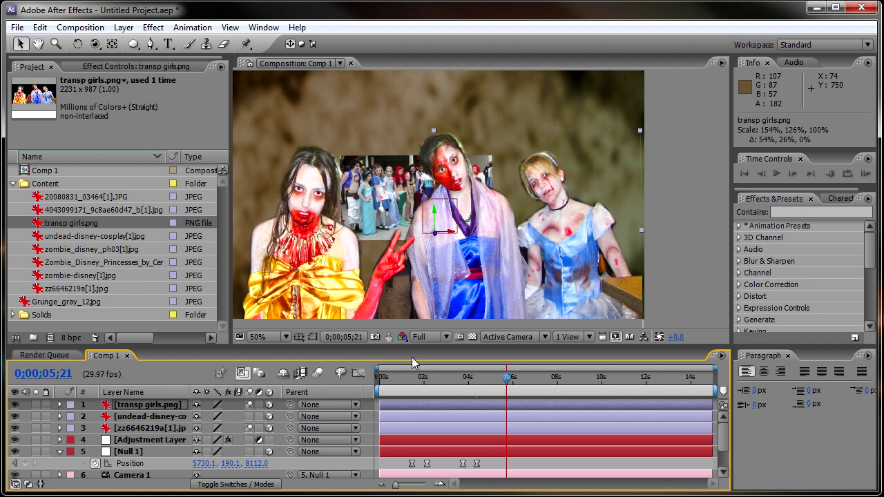
{"action": "left_click_drag", "start_coordinate": [510, 381], "coordinate": [494, 388]}
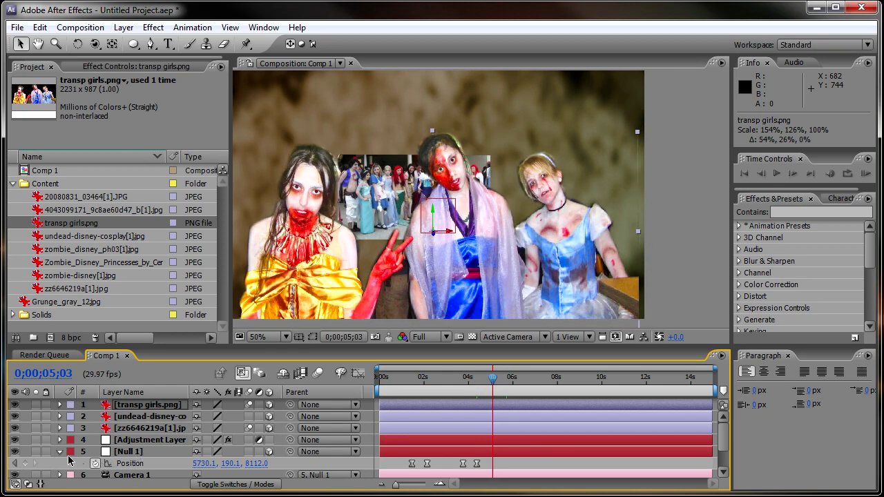
{"action": "left_click", "coordinate": [25, 464]}
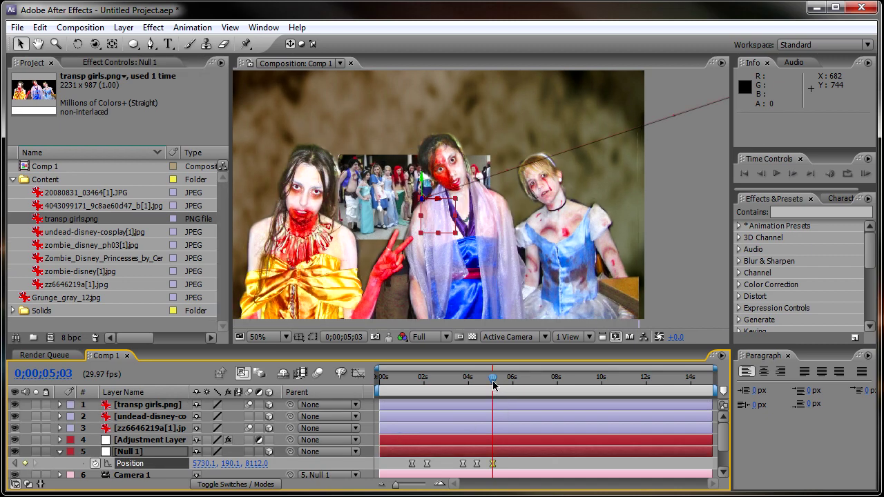
Hold Null 1 at 5;03, then at 5;24 move it to 5730.1, 112.1, 10342 and preview.
{"action": "left_click_drag", "start_coordinate": [503, 385], "coordinate": [515, 387]}
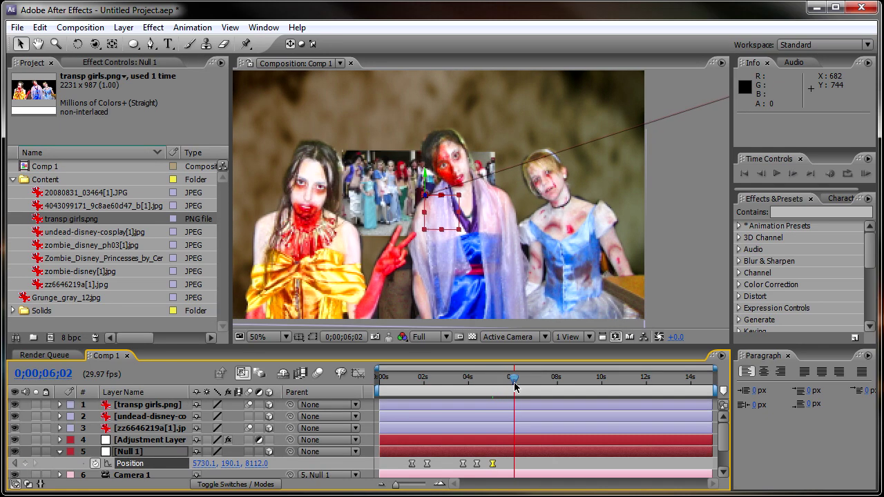
{"action": "left_click_drag", "start_coordinate": [514, 387], "coordinate": [509, 385]}
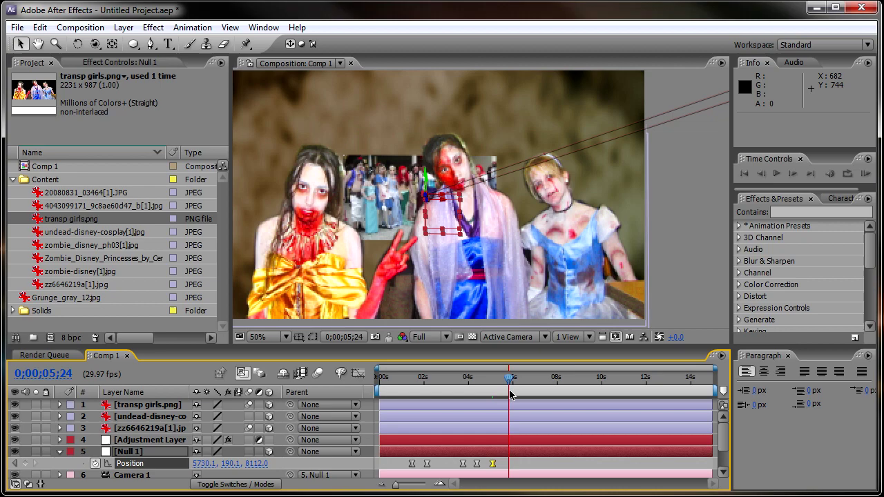
{"action": "mouse_move", "coordinate": [433, 201]}
{"action": "left_mouse_down"}
{"action": "mouse_move", "coordinate": [155, 263]}
{"action": "mouse_move", "coordinate": [429, 201]}
{"action": "left_mouse_up"}
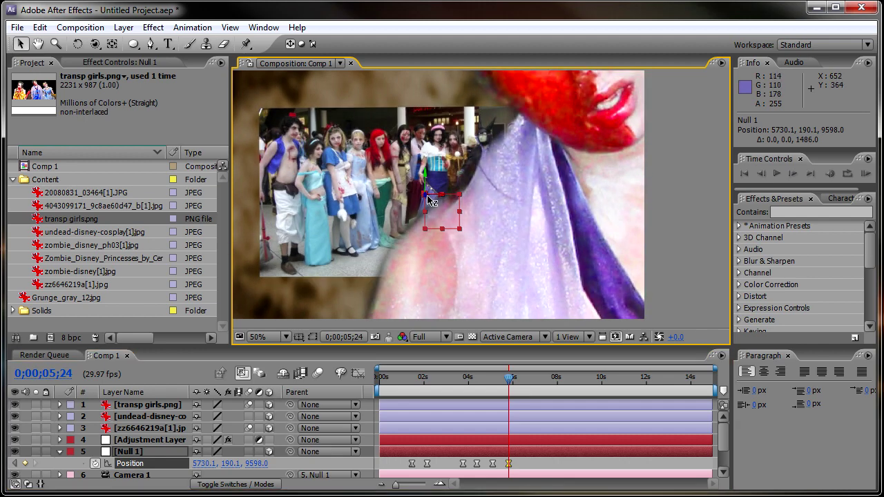
{"action": "left_click_drag", "start_coordinate": [373, 206], "coordinate": [205, 234]}
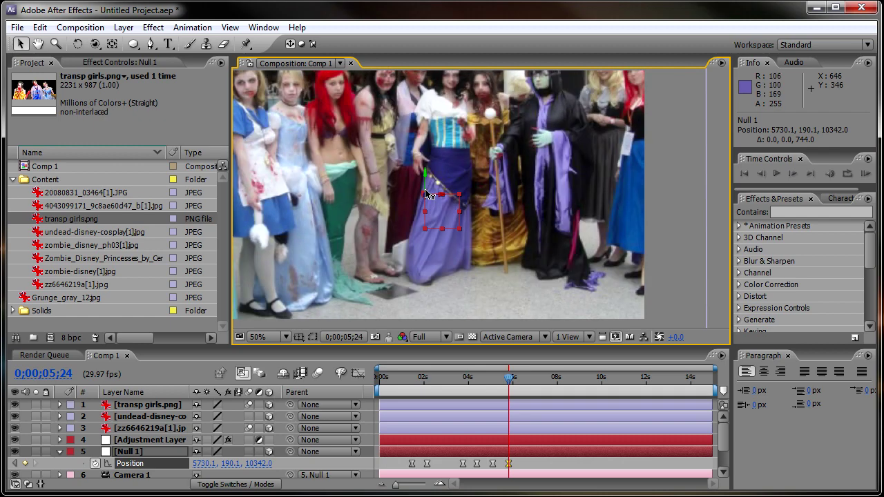
{"action": "mouse_move", "coordinate": [429, 172]}
{"action": "left_mouse_down"}
{"action": "mouse_move", "coordinate": [433, 126]}
{"action": "mouse_move", "coordinate": [429, 167]}
{"action": "left_mouse_up"}
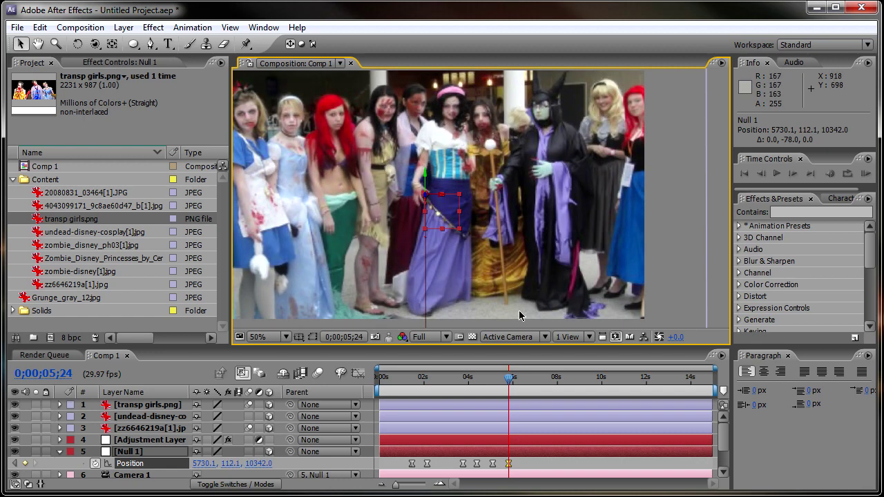
{"action": "left_click_drag", "start_coordinate": [514, 382], "coordinate": [474, 395]}
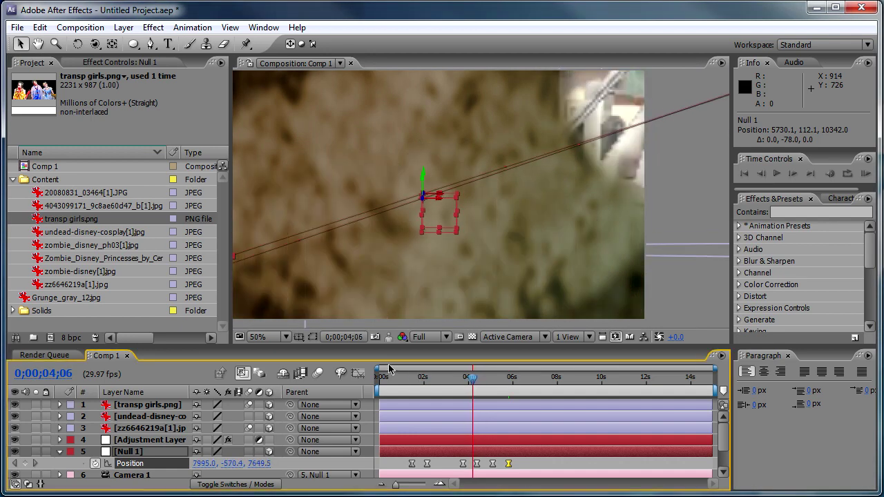
{"action": "left_click", "coordinate": [280, 238]}
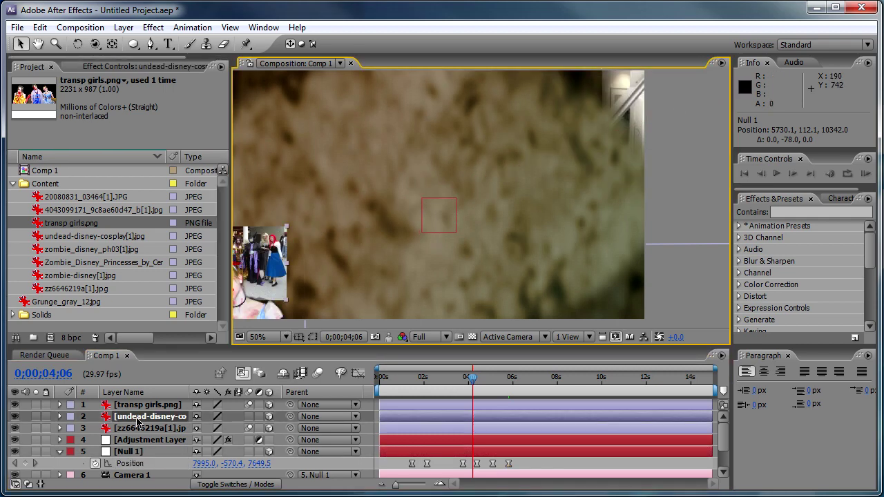
Keyframe the undead-disney photo's Opacity at 0% on 4;06 and 100% on 5;15.
{"action": "key", "text": "t"}
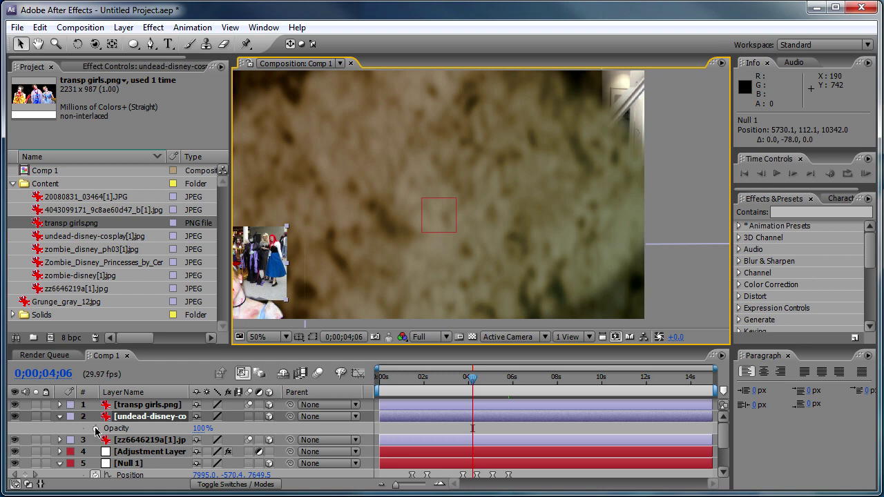
{"action": "left_click", "coordinate": [96, 428]}
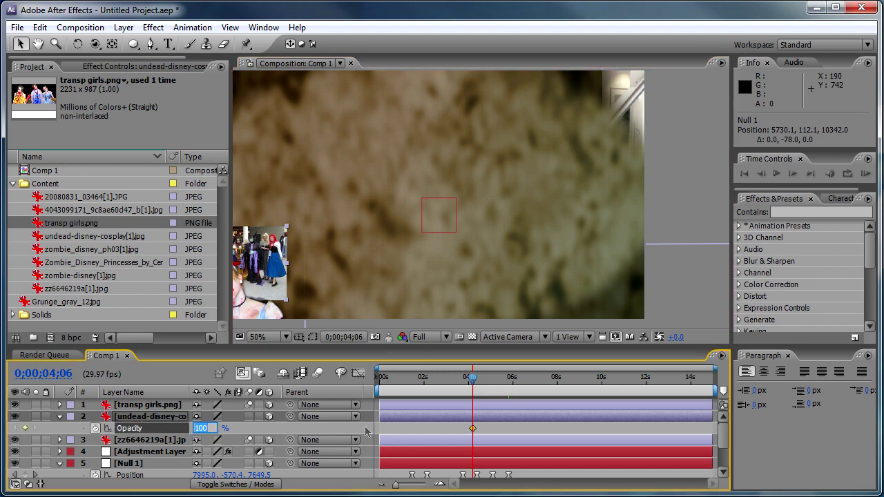
{"action": "left_click_drag", "start_coordinate": [474, 386], "coordinate": [501, 384]}
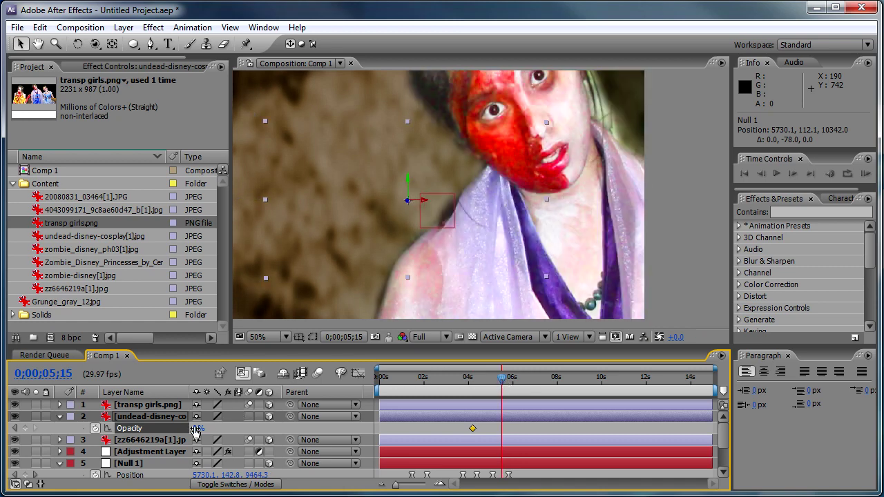
{"action": "key", "text": "Return"}
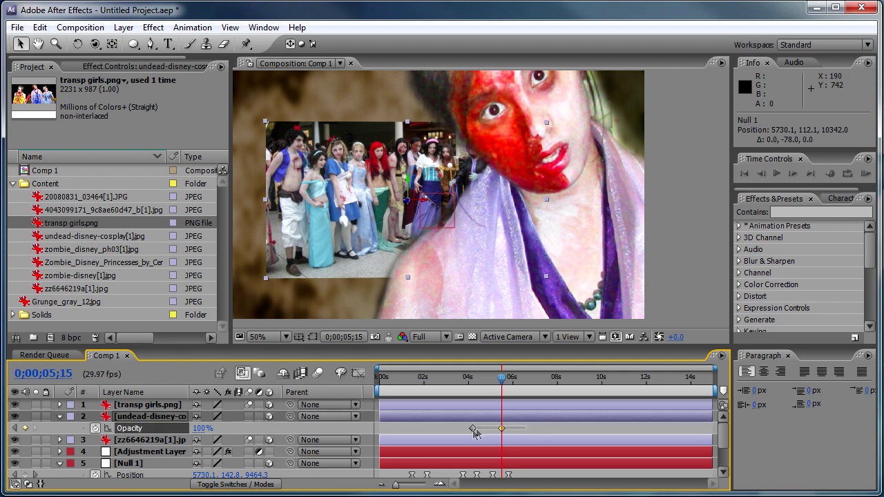
Apply Easy Ease to both Opacity keyframes and slide them later so the fade starts at 5;07.
{"action": "right_click", "coordinate": [473, 429]}
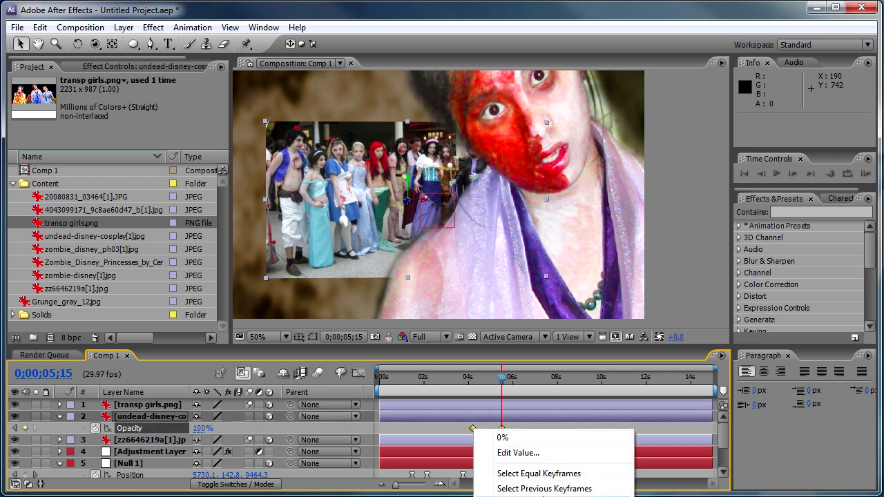
{"action": "mouse_move", "coordinate": [553, 495]}
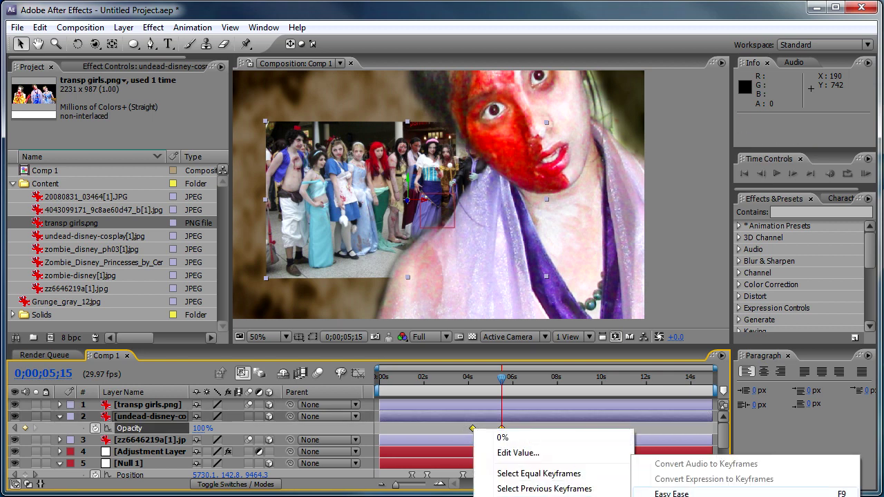
{"action": "left_click", "coordinate": [671, 494]}
{"action": "mouse_move", "coordinate": [504, 383]}
{"action": "left_mouse_down"}
{"action": "mouse_move", "coordinate": [461, 393]}
{"action": "mouse_move", "coordinate": [499, 399]}
{"action": "left_mouse_up"}
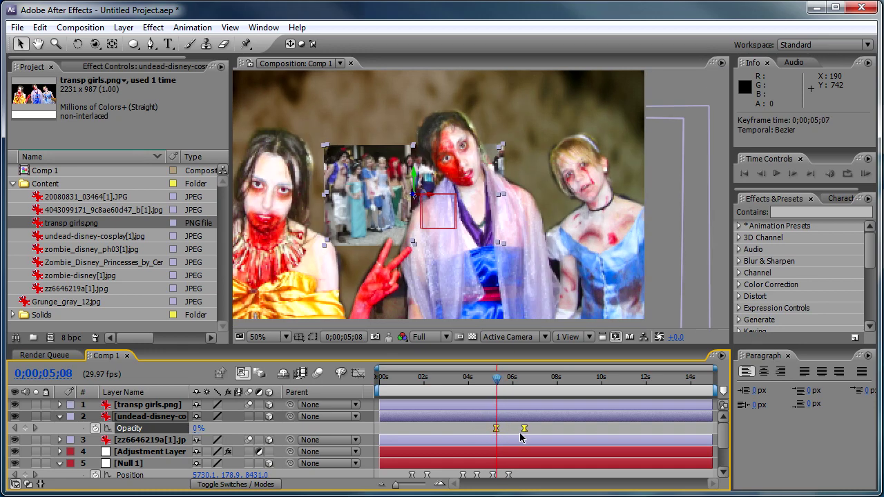
Drag the second Opacity keyframe to 5;22 and scrub back through the fade to check it.
{"action": "left_click", "coordinate": [532, 432]}
{"action": "left_click_drag", "start_coordinate": [525, 430], "coordinate": [511, 430]}
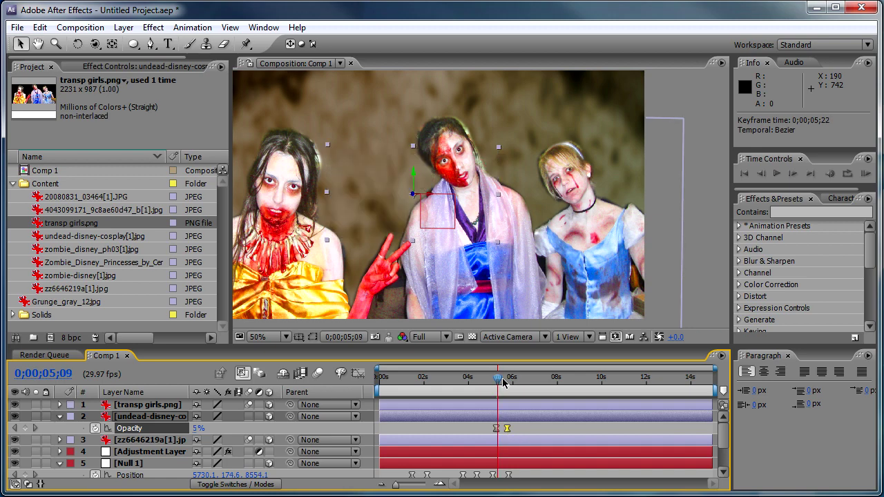
{"action": "left_click", "coordinate": [505, 380]}
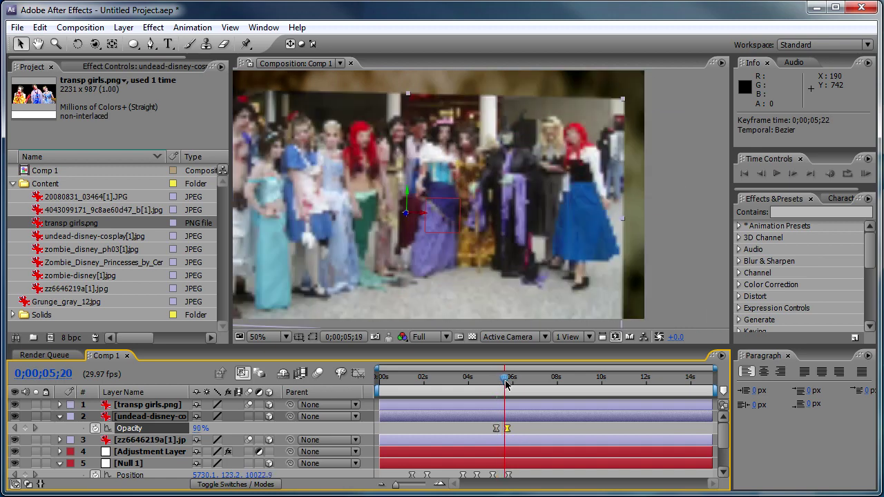
{"action": "left_click_drag", "start_coordinate": [505, 385], "coordinate": [498, 391]}
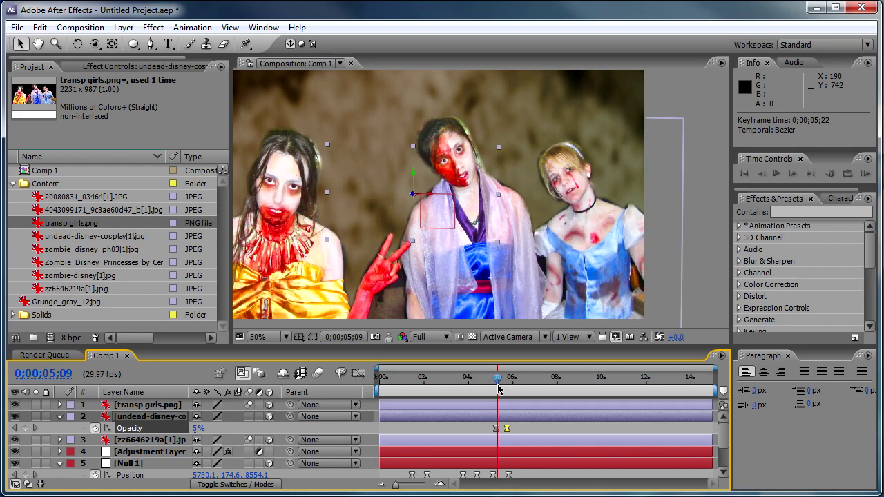
{"action": "left_click_drag", "start_coordinate": [499, 390], "coordinate": [493, 391]}
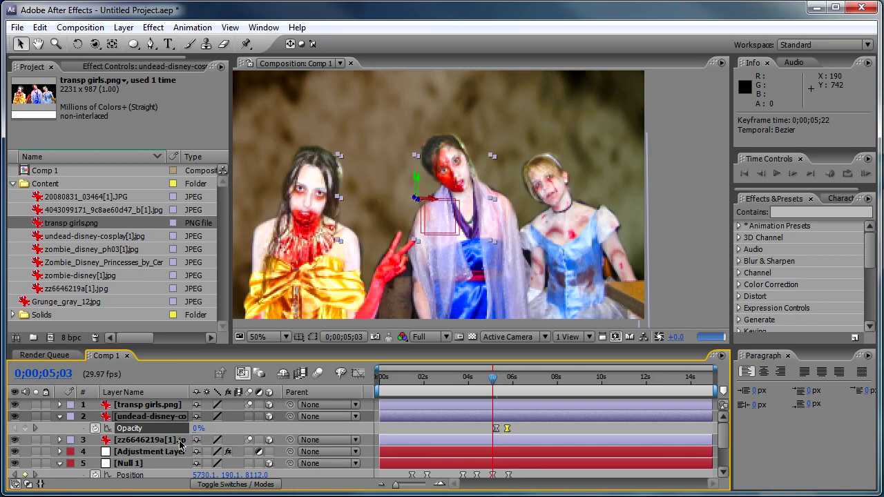
{"action": "left_click", "coordinate": [165, 406]}
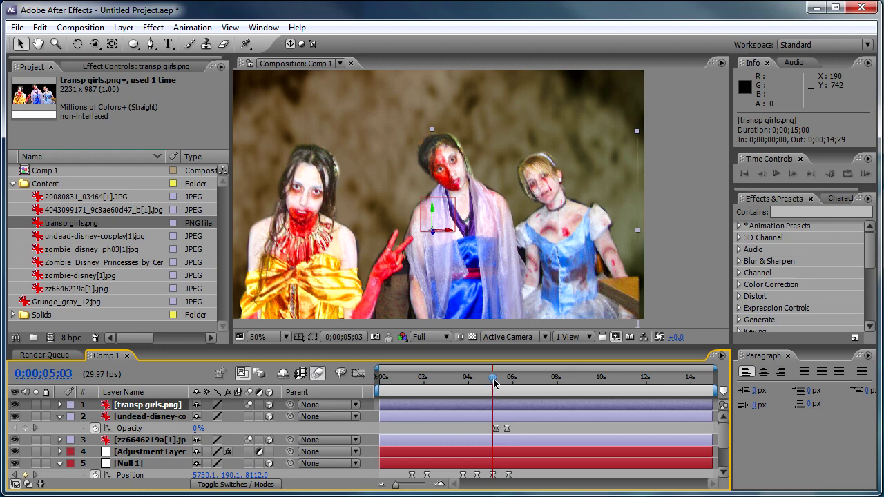
{"action": "left_click_drag", "start_coordinate": [495, 384], "coordinate": [506, 389]}
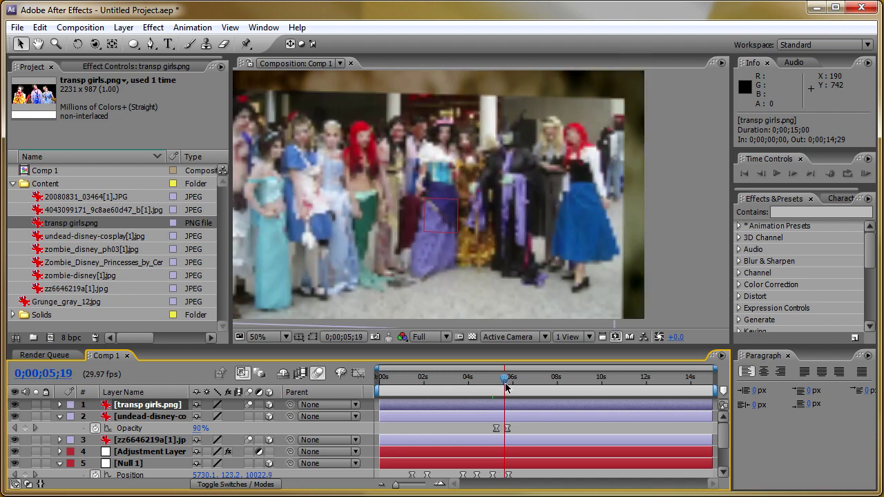
Scrub through the fly-in transition up to 0;00;07;29, where the princess photo fills the frame.
{"action": "left_click_drag", "start_coordinate": [506, 387], "coordinate": [502, 388]}
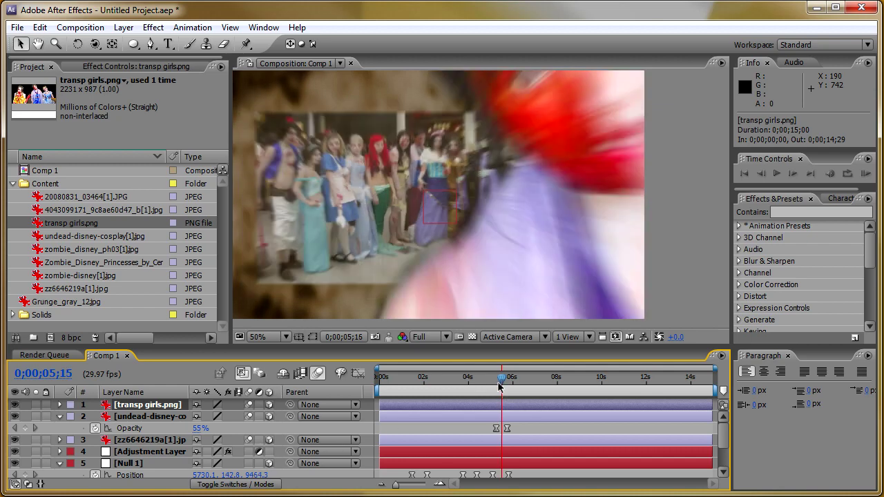
{"action": "left_click_drag", "start_coordinate": [500, 387], "coordinate": [509, 384]}
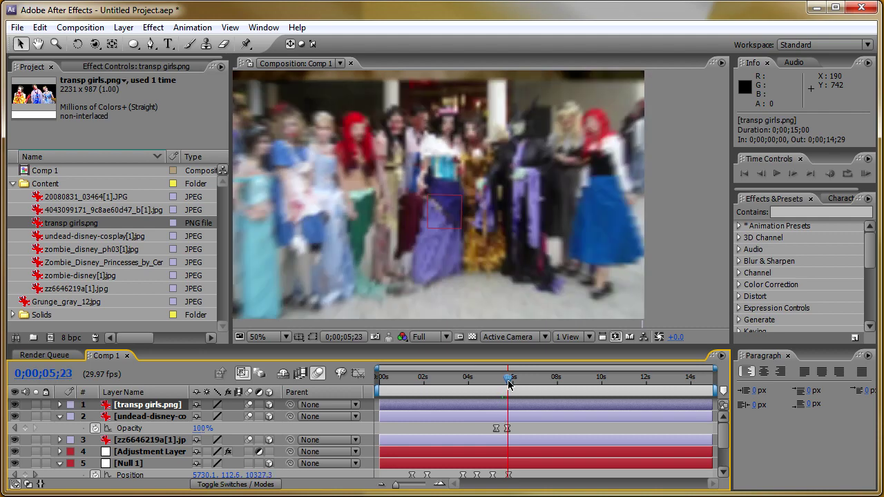
{"action": "left_click_drag", "start_coordinate": [509, 385], "coordinate": [512, 385]}
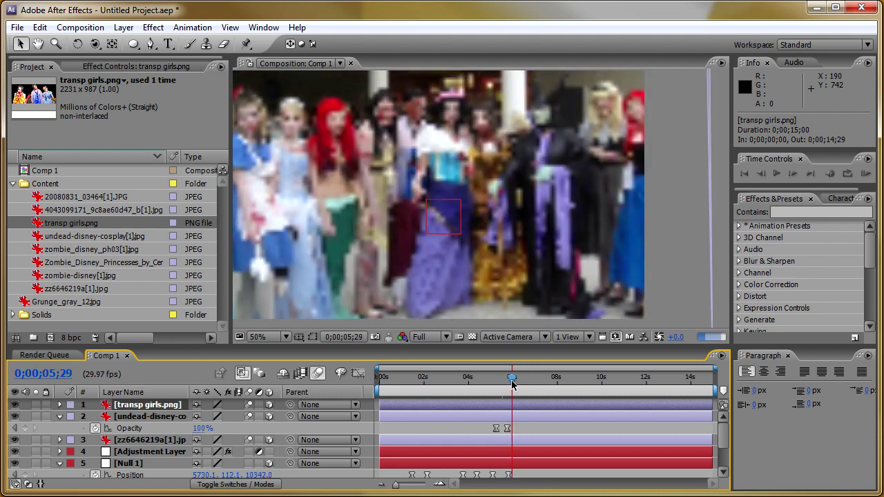
{"action": "left_click_drag", "start_coordinate": [511, 388], "coordinate": [536, 387]}
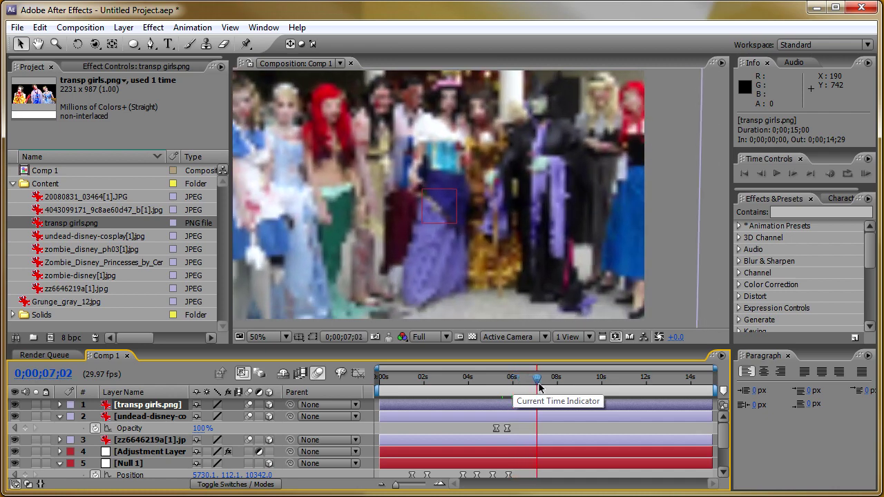
{"action": "left_click_drag", "start_coordinate": [536, 387], "coordinate": [557, 388]}
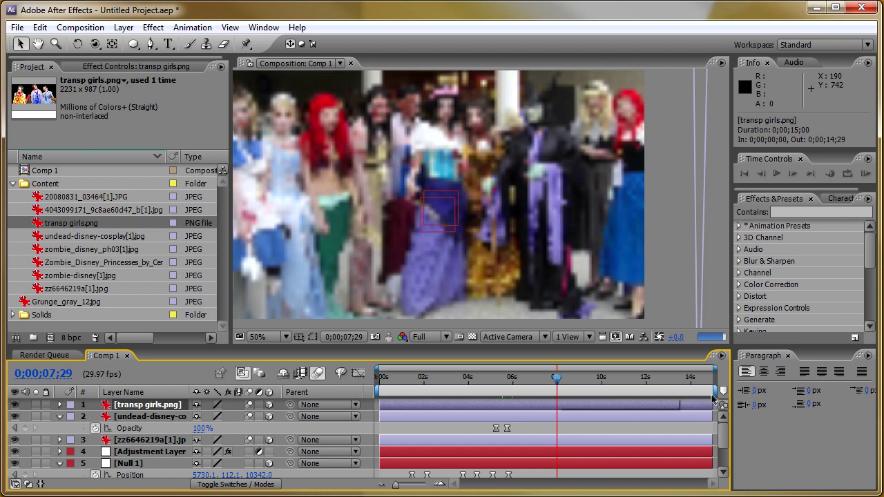